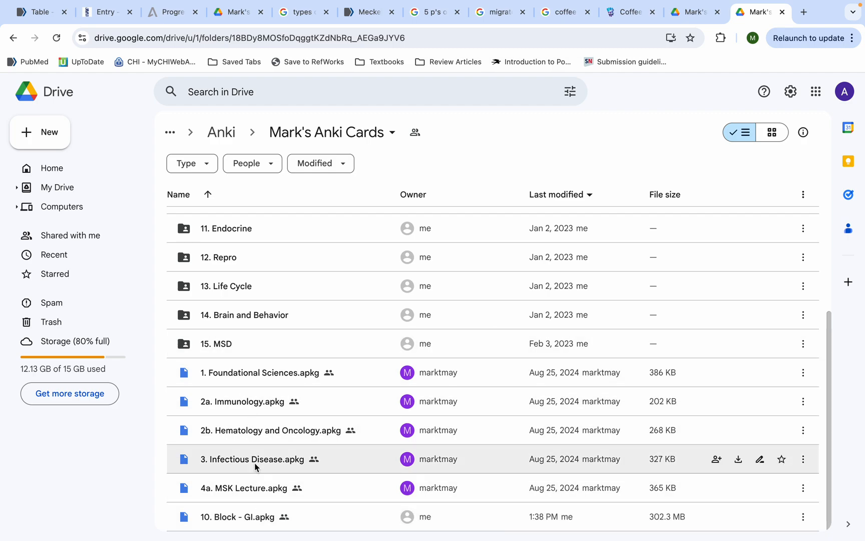
Step: View the file details of 10. Block - GI.apkg, including its description
click(337, 516)
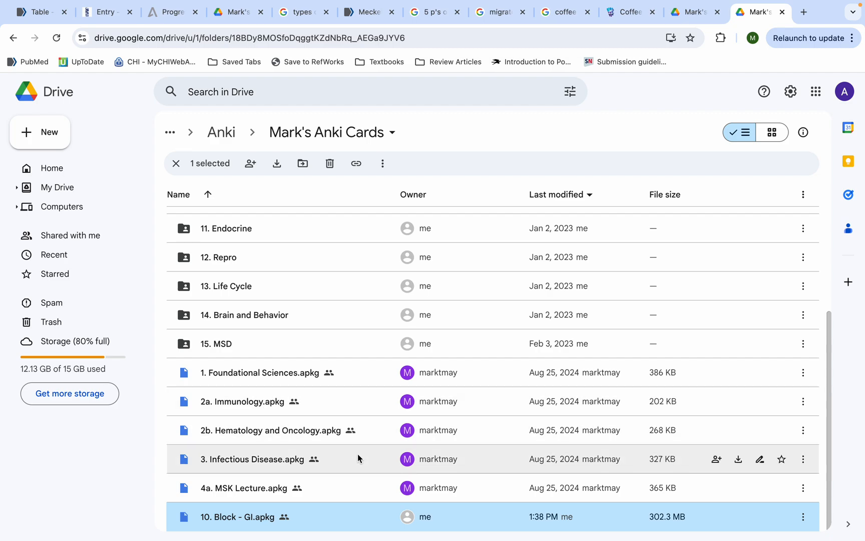
click(807, 523)
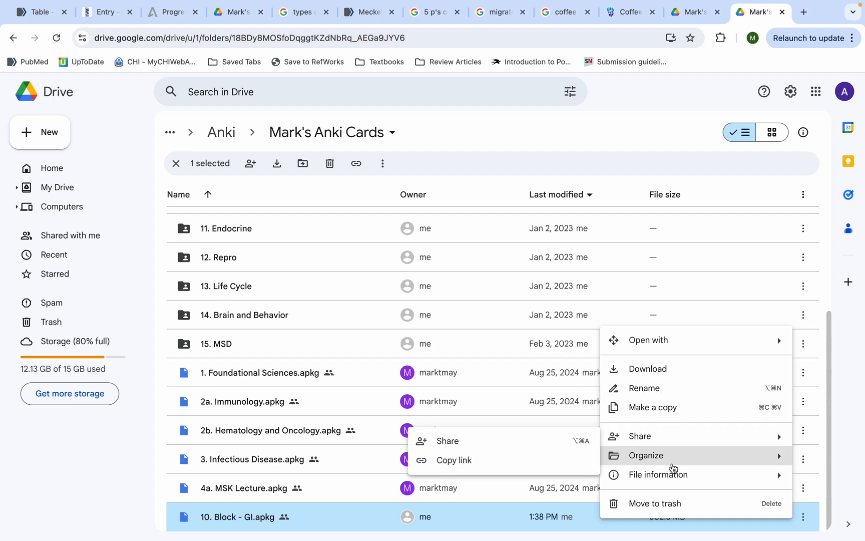
mouse_move(656, 473)
click(492, 414)
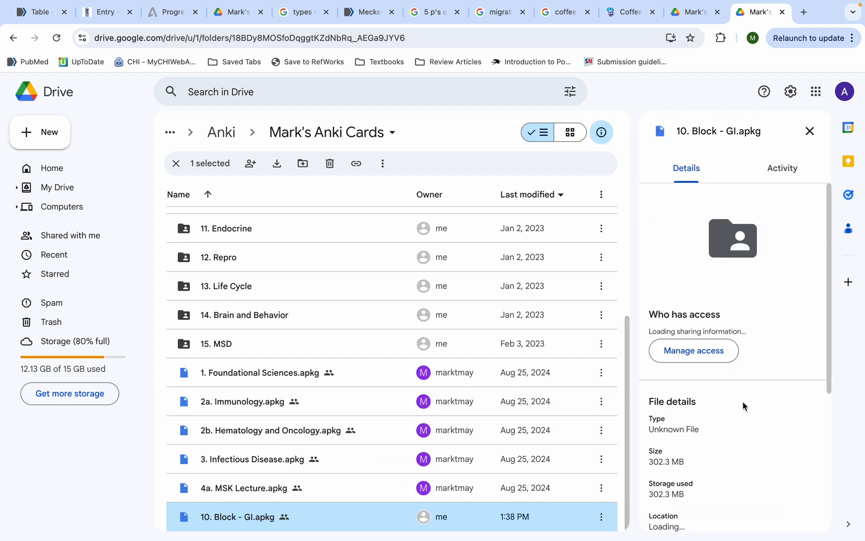
scroll(743, 401, down, 5)
mouse_move(739, 518)
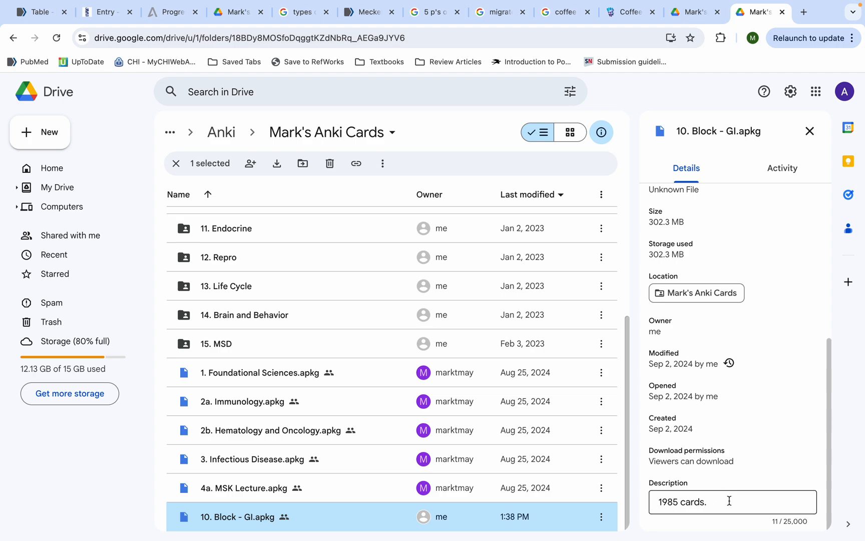
Step: Download 10. Block - GI.apkg, proceeding without the virus scan
double_click(470, 518)
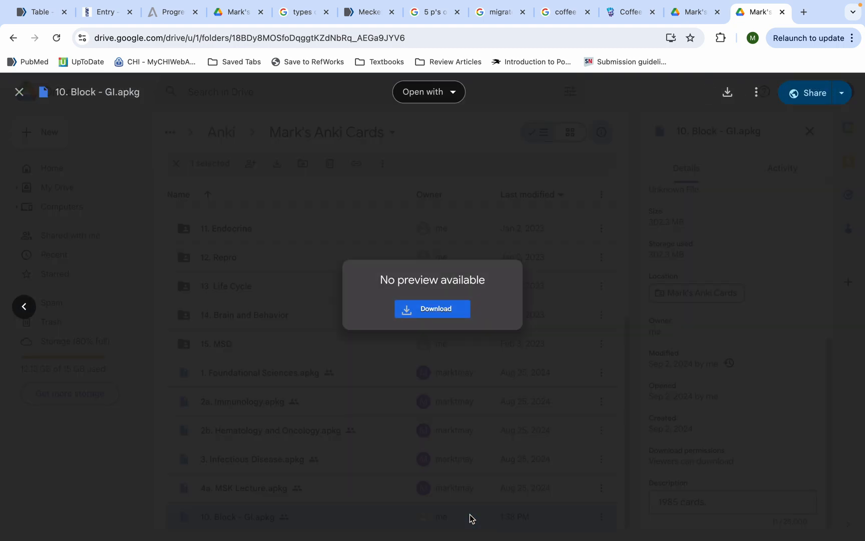
click(436, 311)
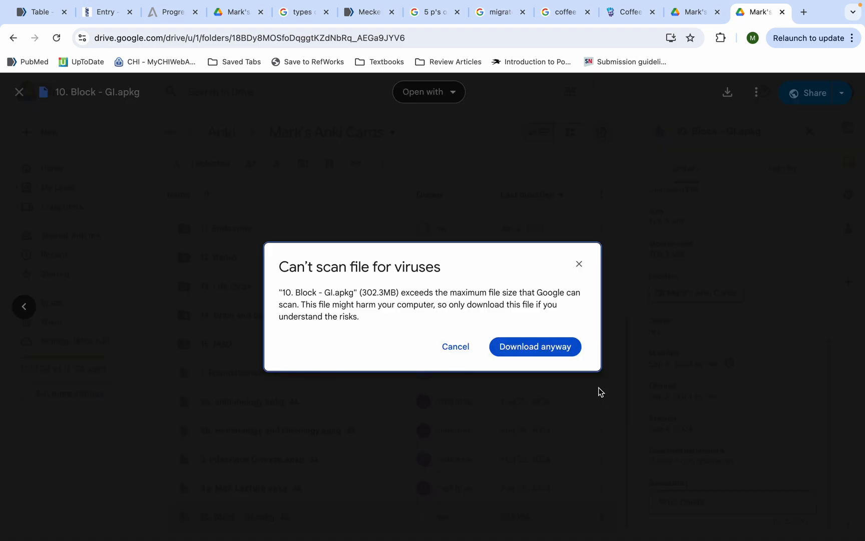
click(535, 348)
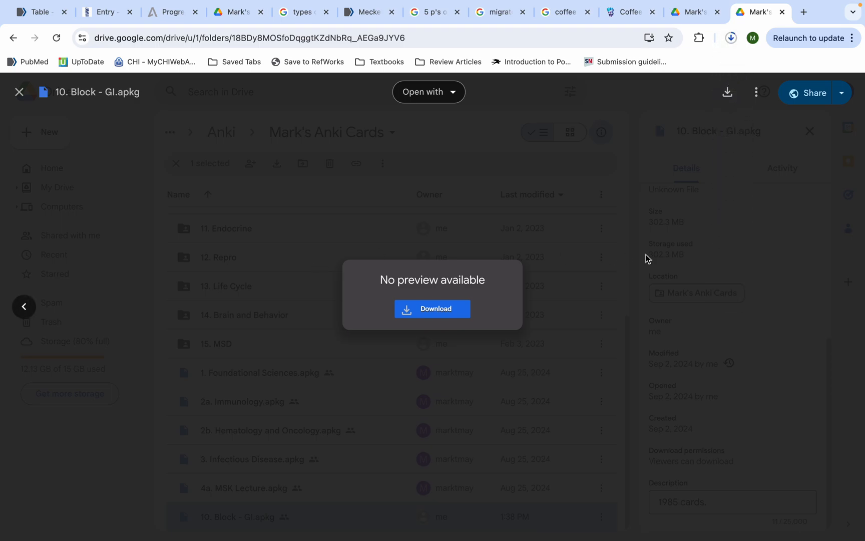
key(ctrl+Left)
key(ctrl+Right)
key(ctrl+Right)
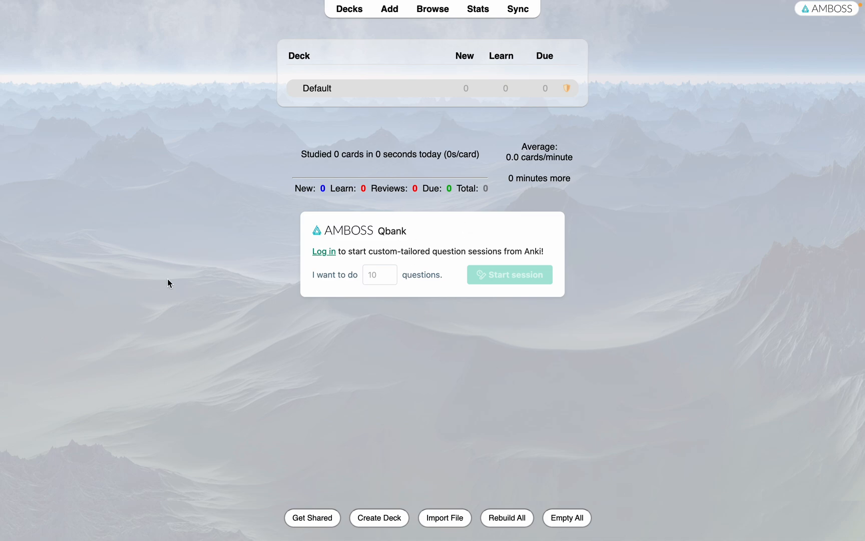
key(ctrl+Left)
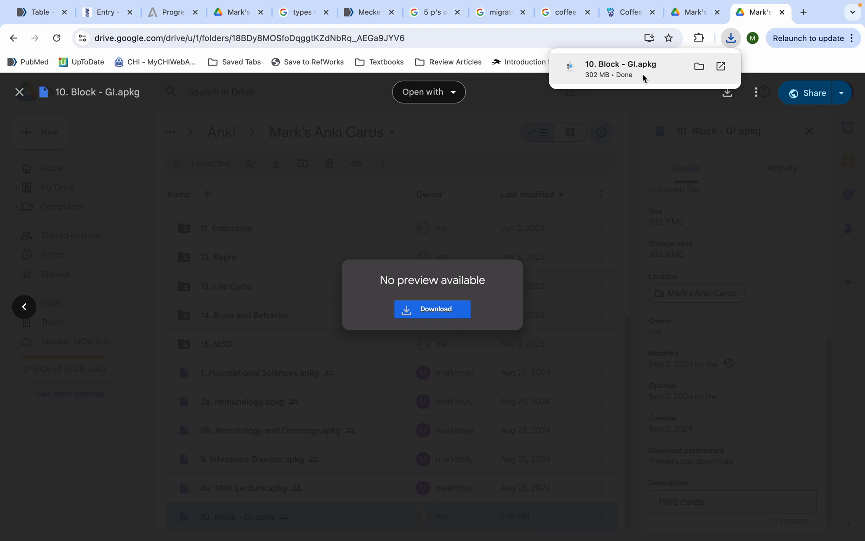
Step: Open the downloaded 10. Block - GI.apkg in Anki and import it with Merge notetypes enabled
click(642, 74)
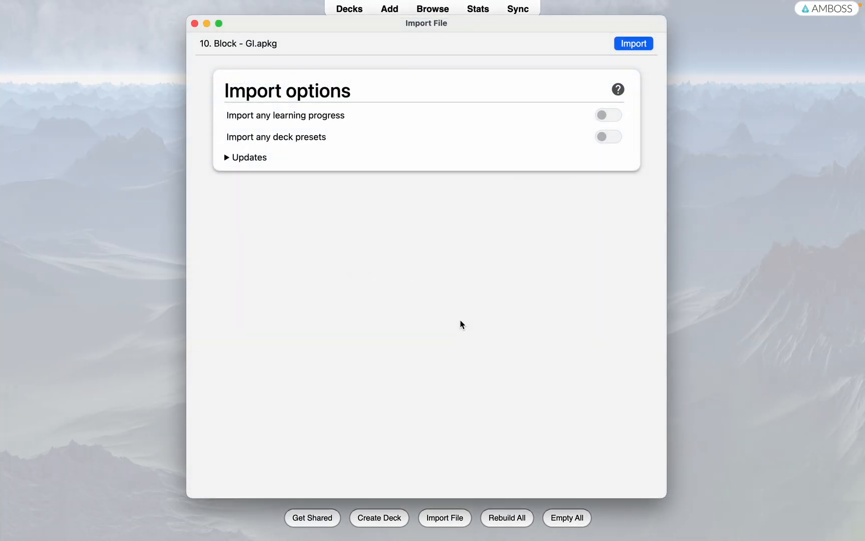
click(249, 161)
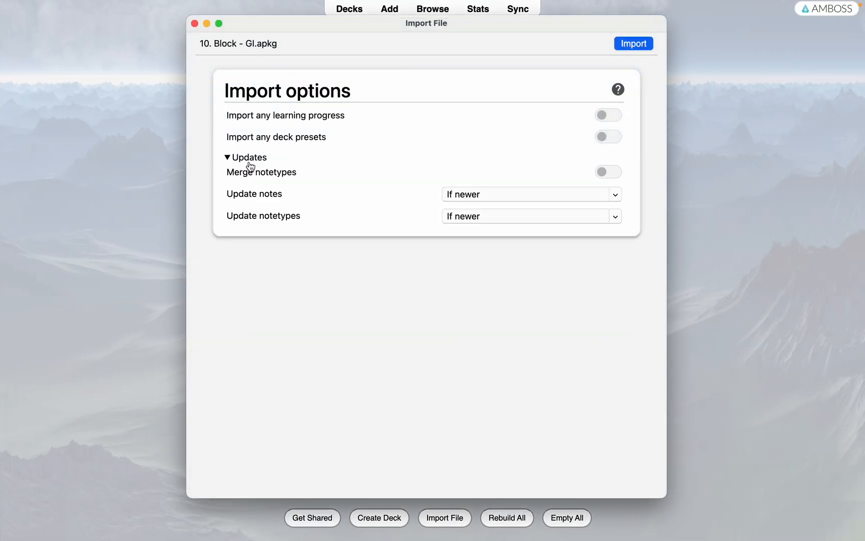
click(600, 179)
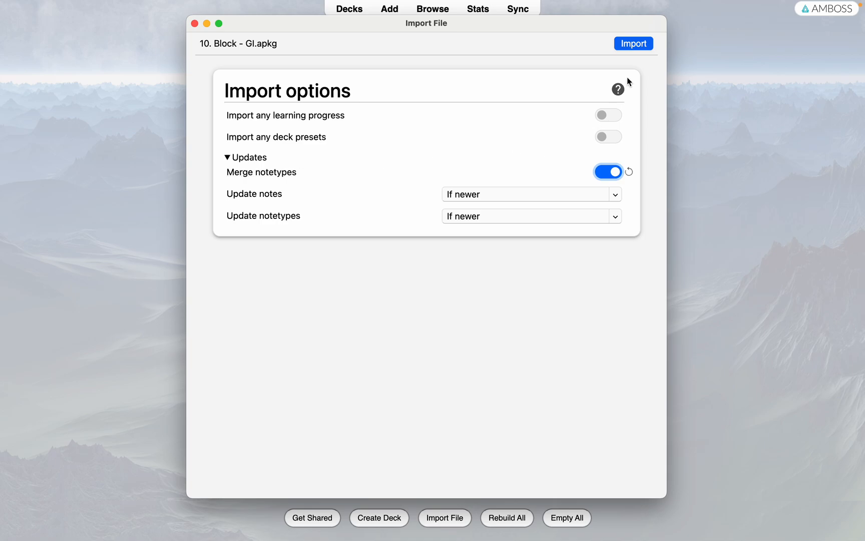
click(630, 44)
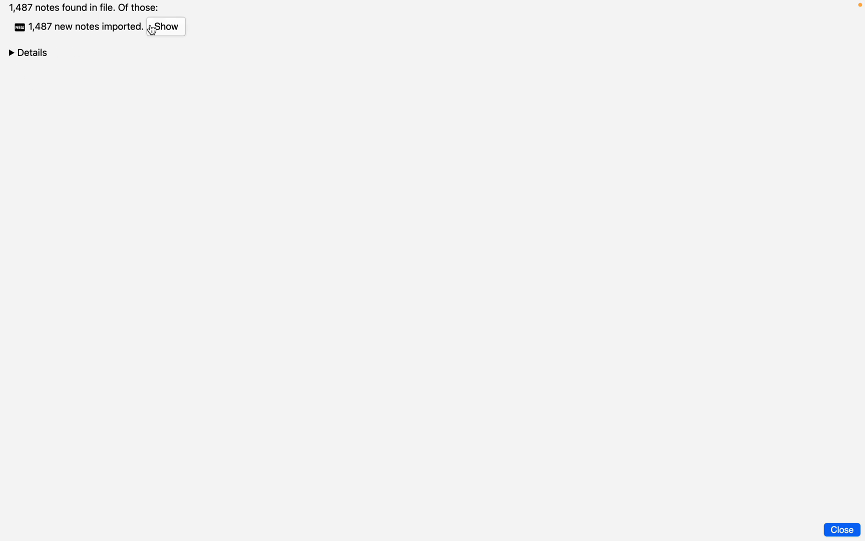
click(841, 530)
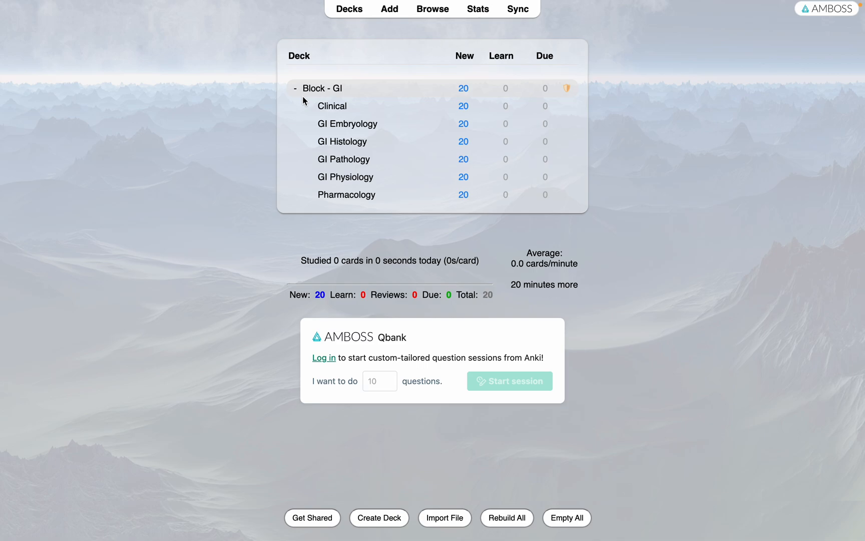
Step: Collapse the subdecks of the Block - GI deck in the deck list
click(304, 90)
mouse_move(304, 89)
mouse_down()
mouse_move(347, 89)
mouse_move(308, 92)
mouse_up()
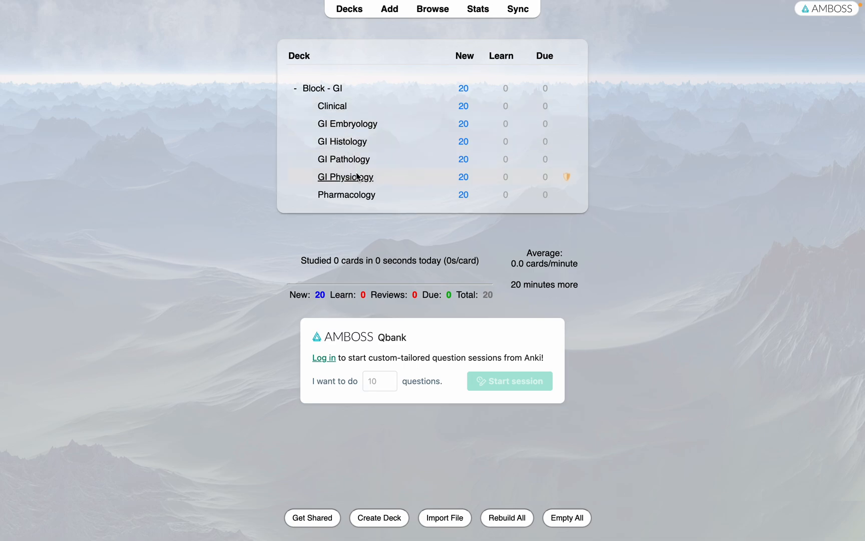
click(295, 88)
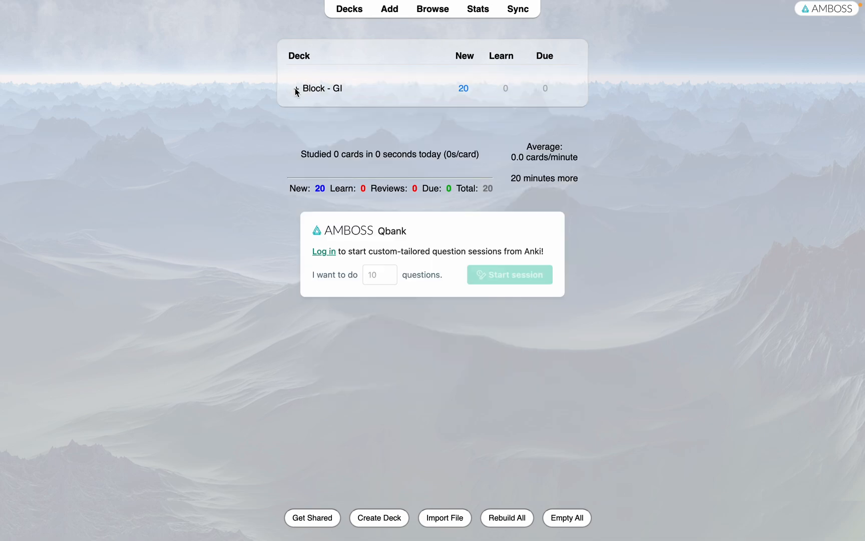
Step: Open the card browser, list the cards of the Block - GI deck and look through them
click(425, 13)
scroll(59, 293, down, 2)
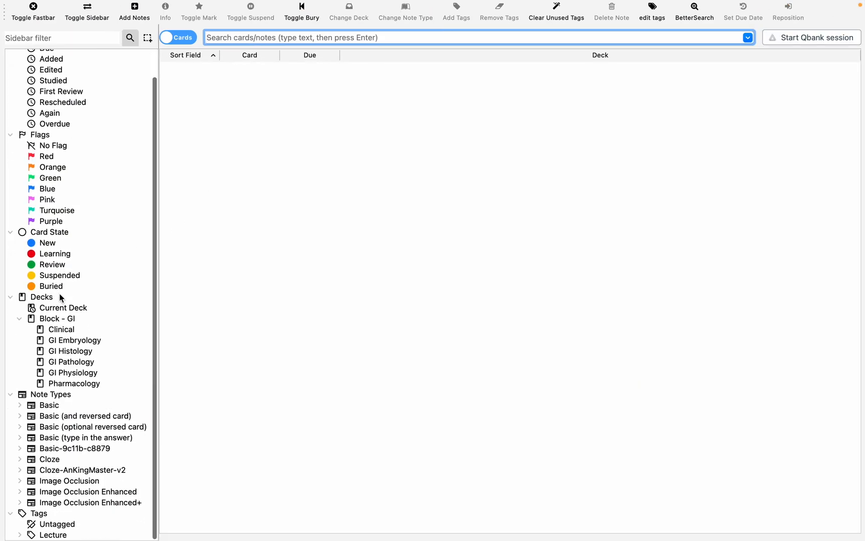
click(65, 319)
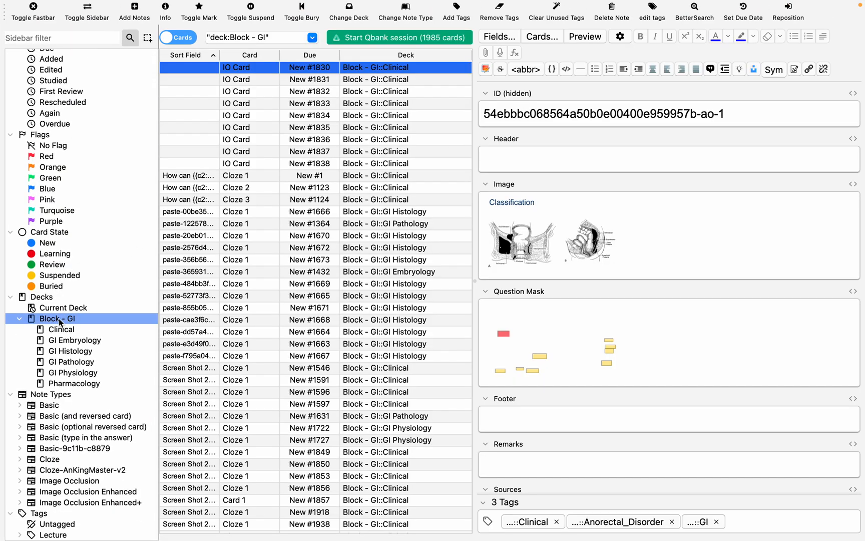
scroll(310, 320, down, 20)
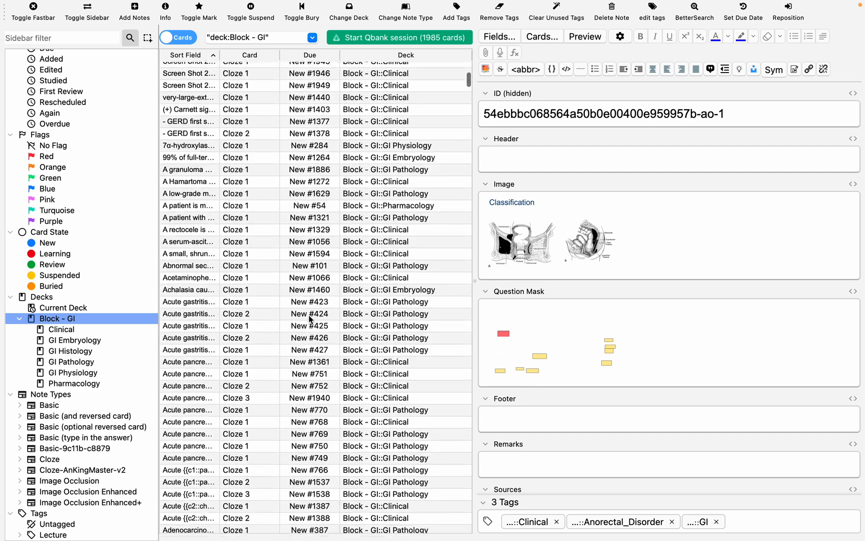
scroll(310, 319, down, 20)
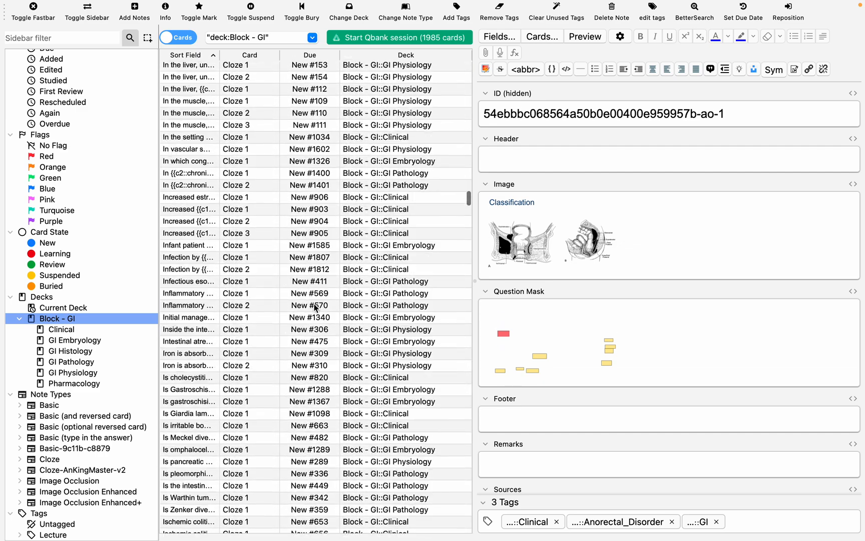
mouse_move(442, 5)
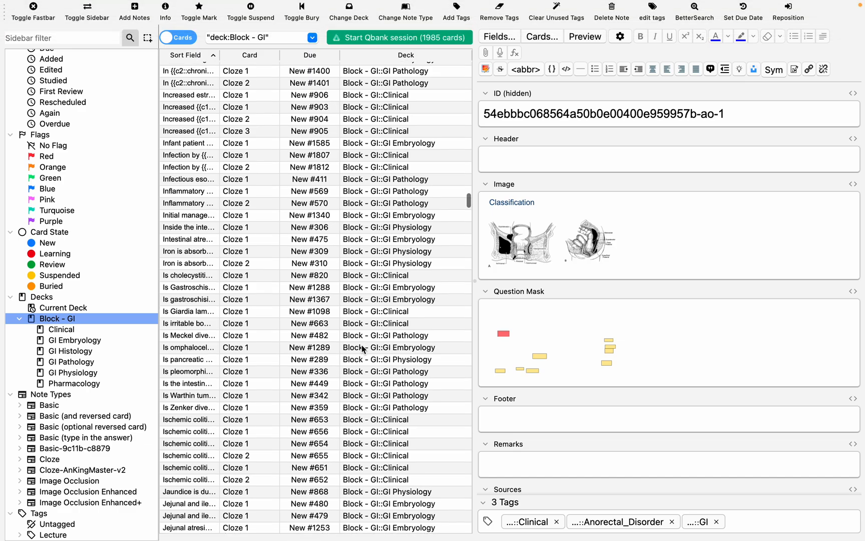
scroll(363, 348, down, 20)
scroll(363, 349, up, 20)
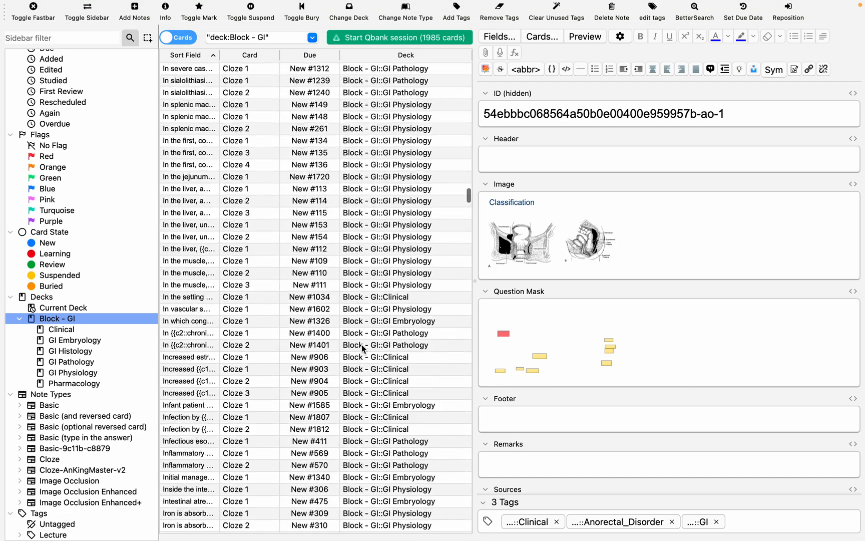
Step: Suspend all cards in the Block - GI deck and check the card list for their suspended status
click(363, 349)
key(super+a)
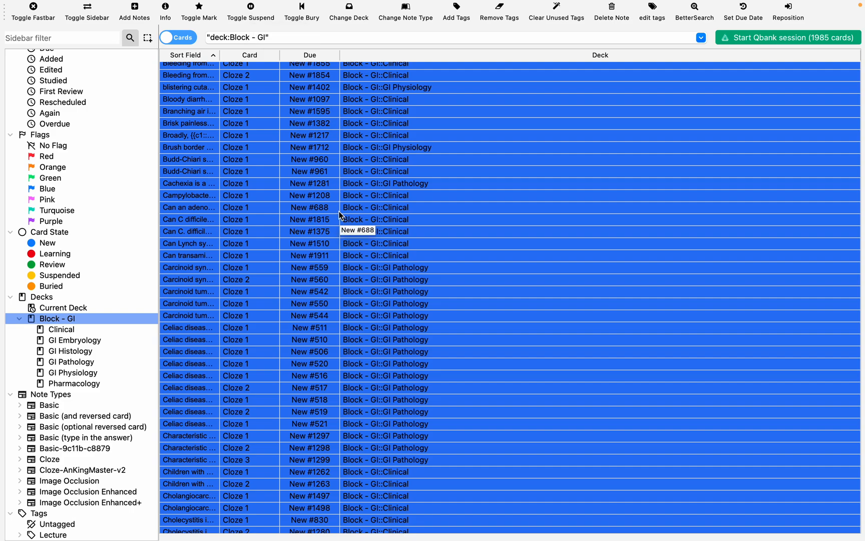
key(ctrl+j)
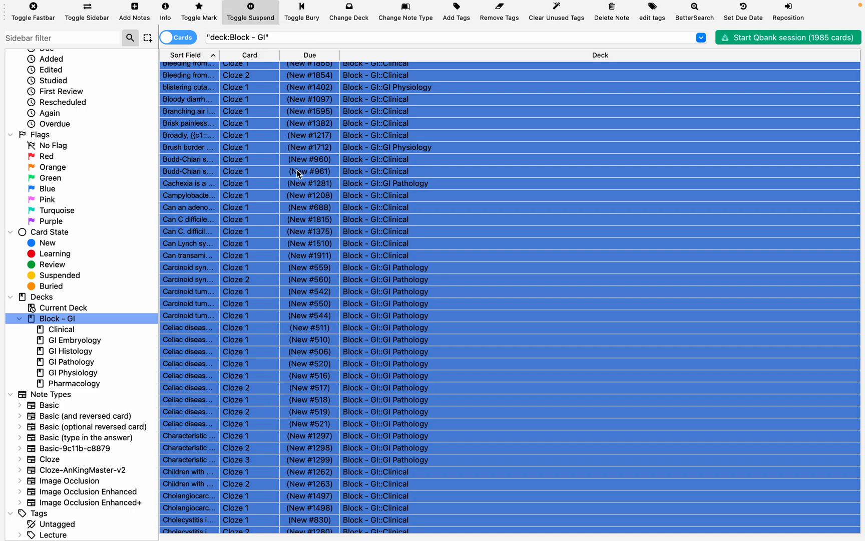
scroll(299, 102, down, 15)
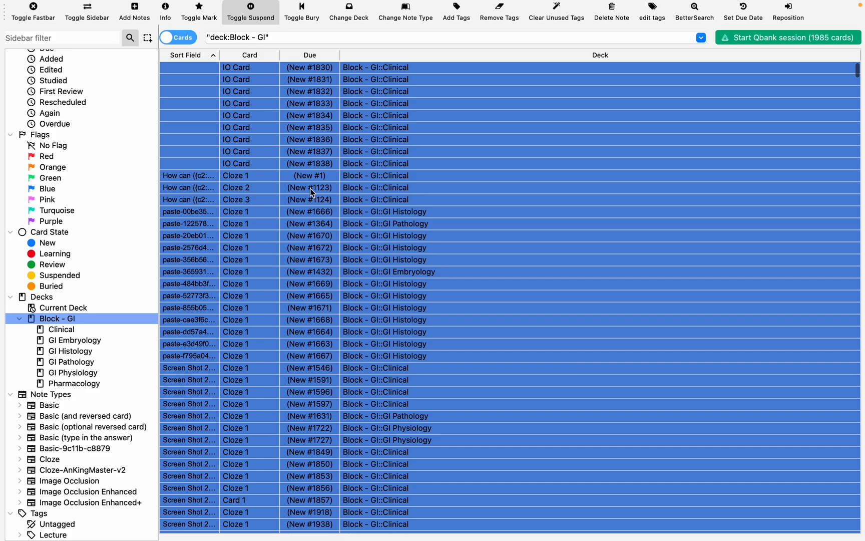
click(291, 272)
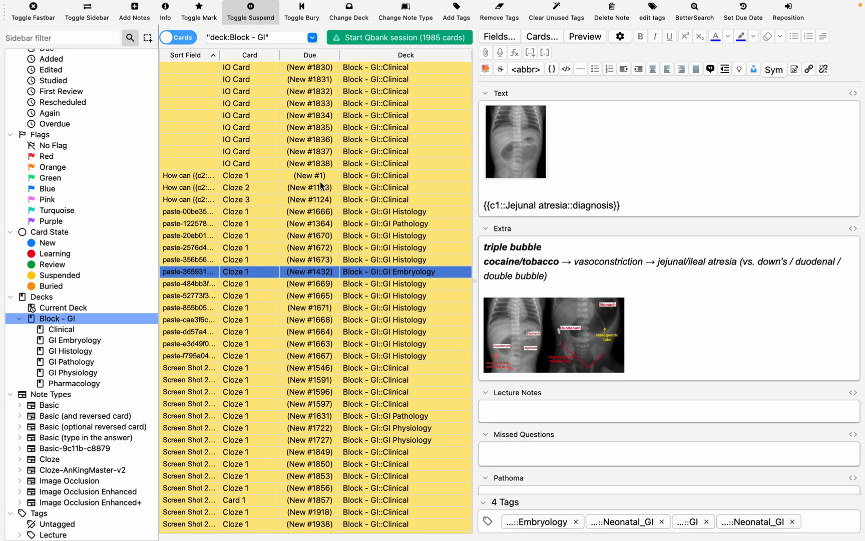
scroll(321, 185, down, 20)
scroll(321, 185, down, 20)
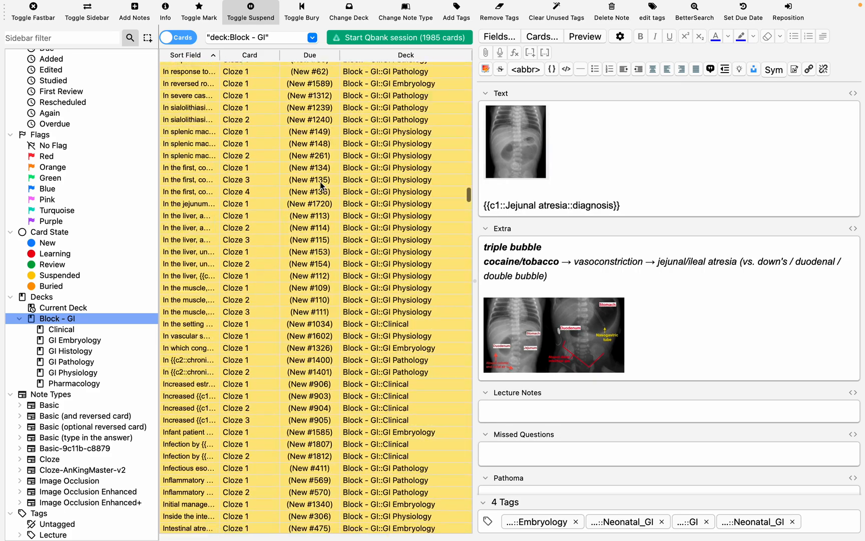
scroll(321, 186, up, 20)
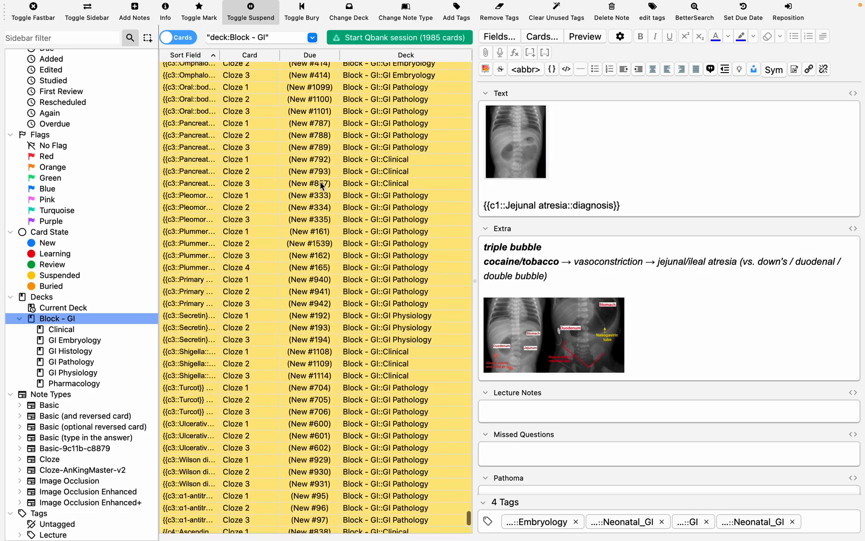
scroll(322, 185, up, 20)
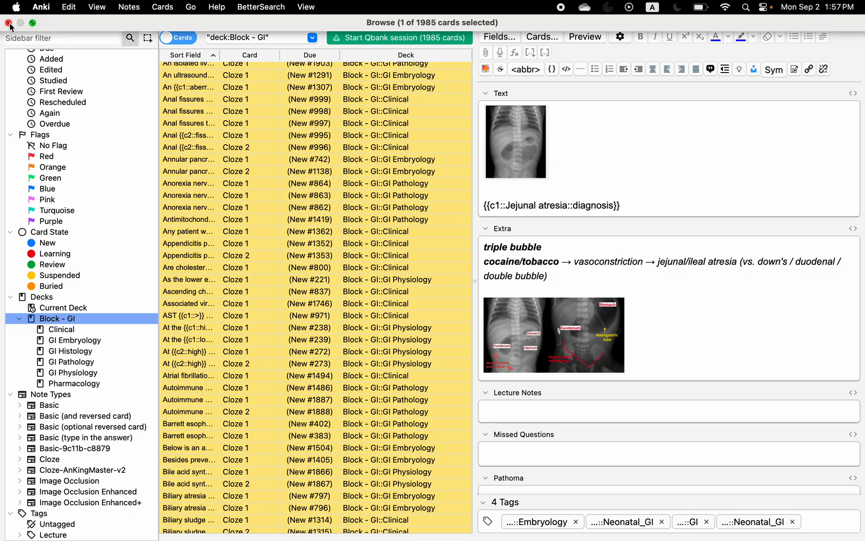
Step: Close the card browser and check the new-card counts of the Block - GI subdecks in the deck list
click(10, 21)
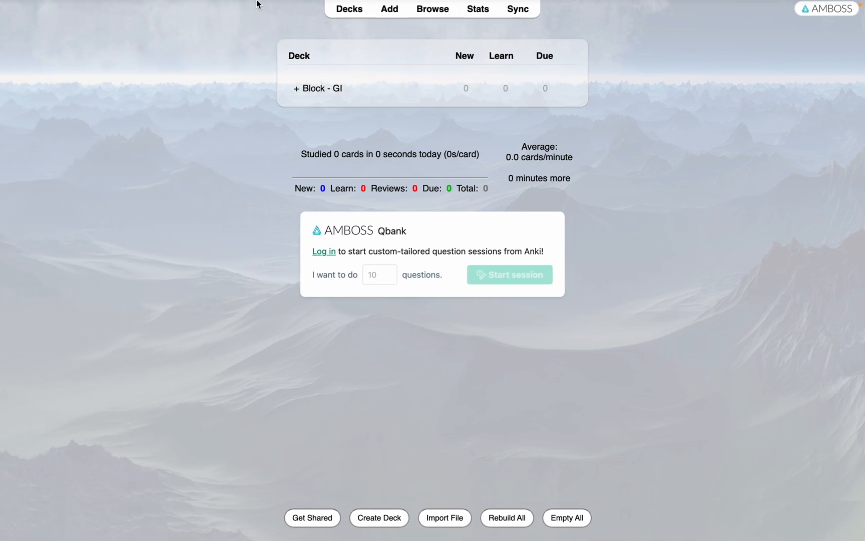
click(296, 89)
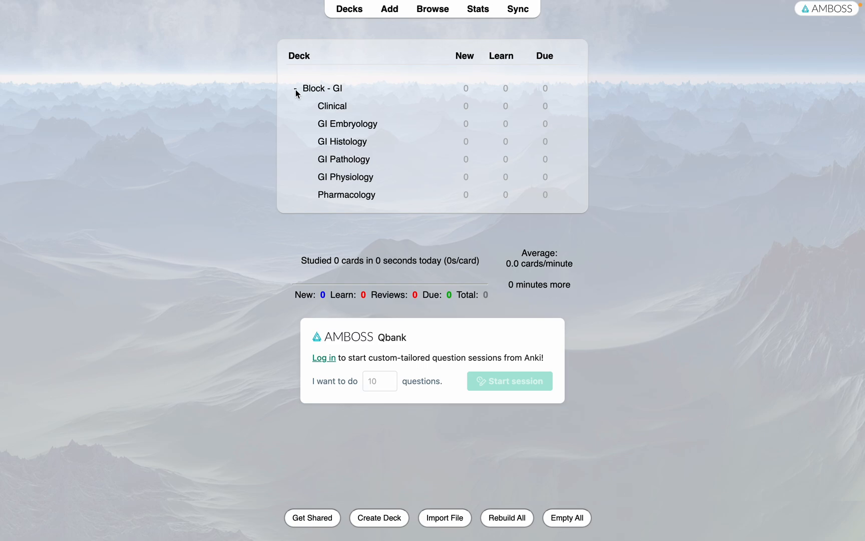
click(296, 89)
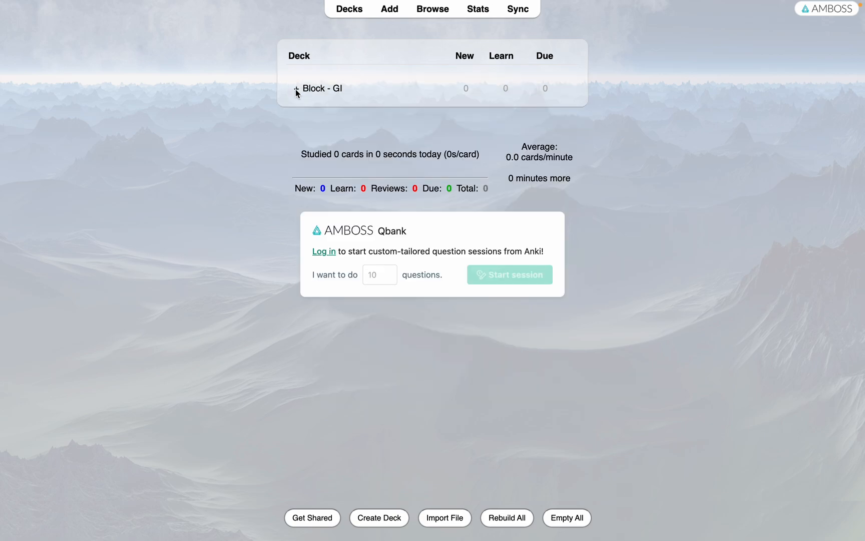
Step: Open the card browser and expand the Lecture tag through 2025 to the subject tags under MadeByMark
click(434, 10)
scroll(56, 344, down, 2)
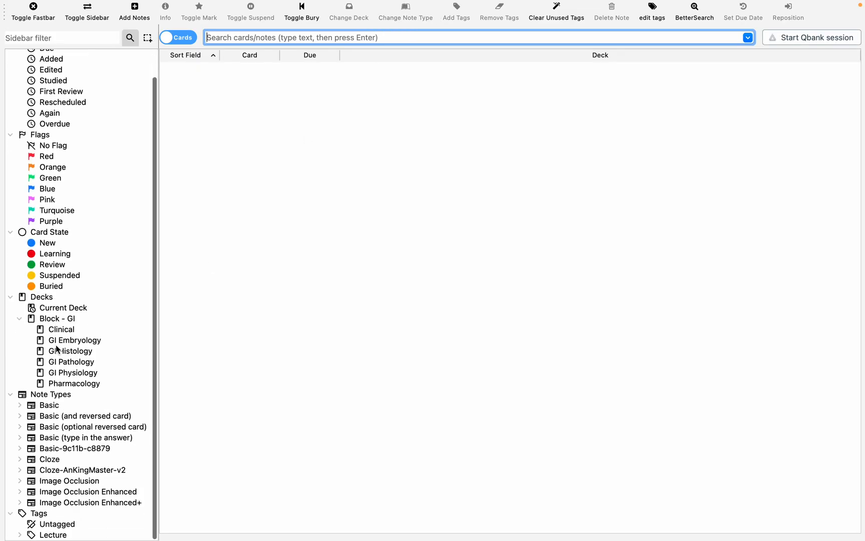
click(37, 514)
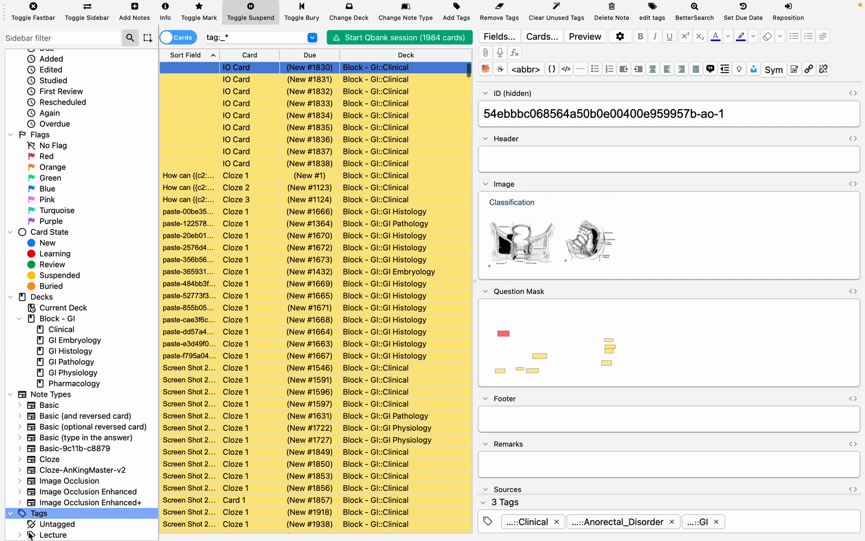
scroll(42, 511, down, 1)
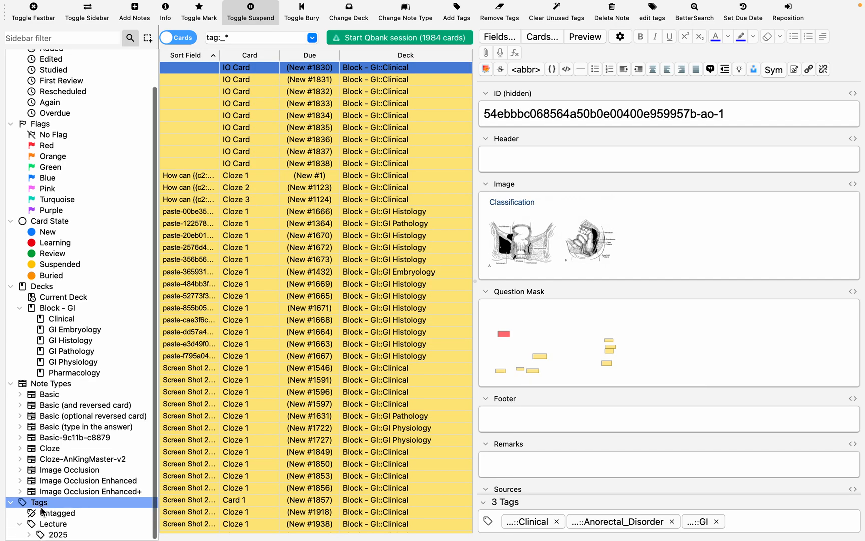
scroll(117, 478, down, 3)
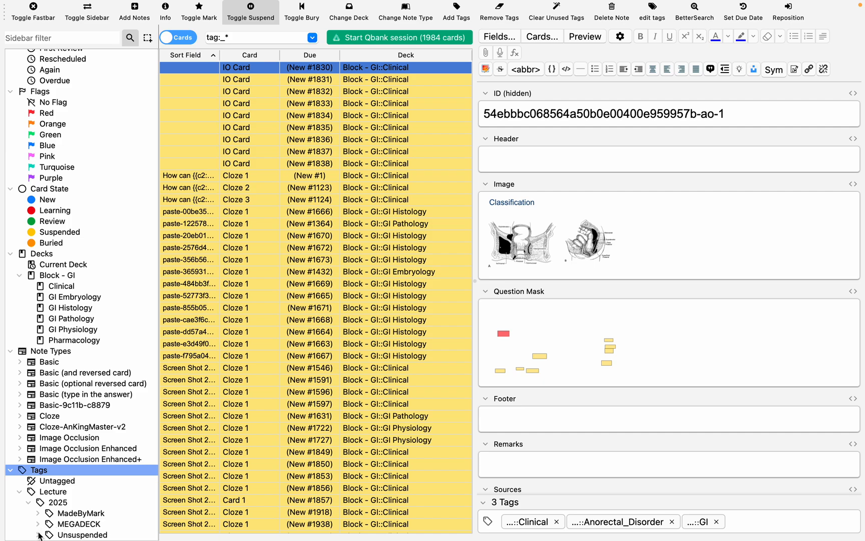
click(39, 514)
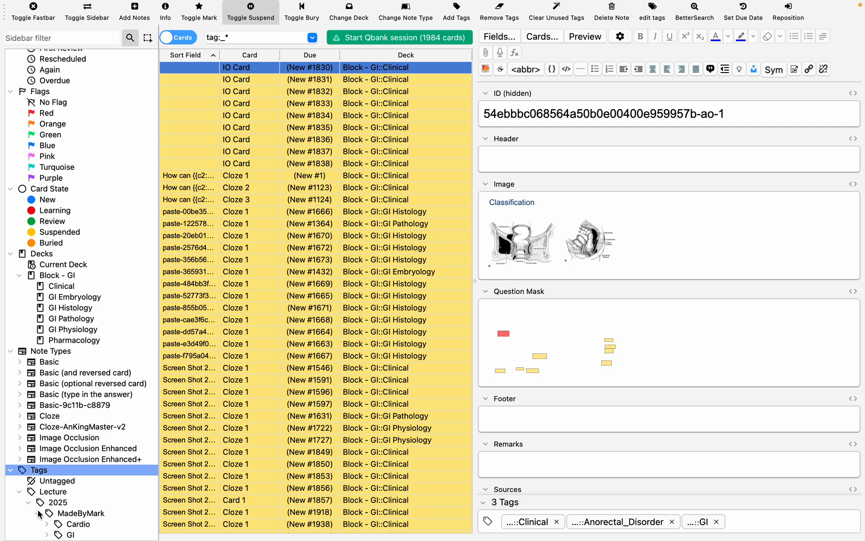
scroll(78, 493, down, 3)
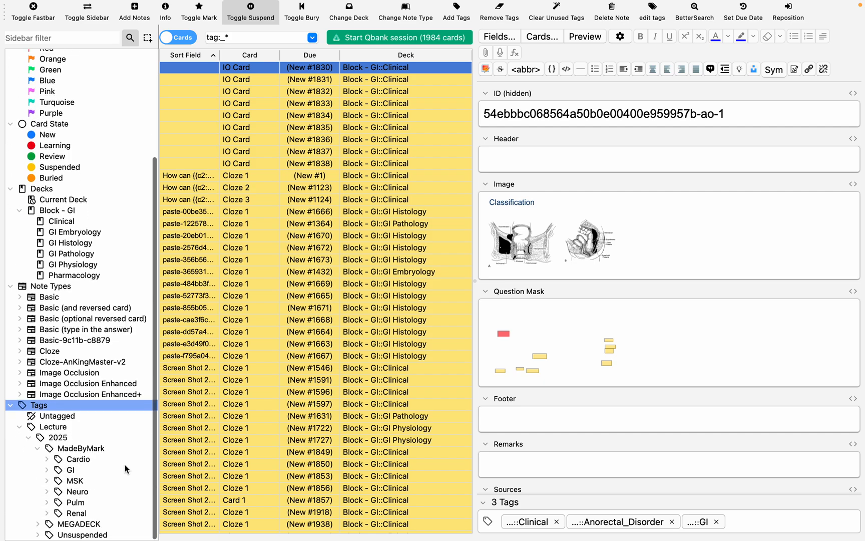
Step: Check which cards belong to the MadeByMark tag and its GI, Cardio, MSK, Neuro, Pulm and Renal tags
click(90, 439)
click(91, 451)
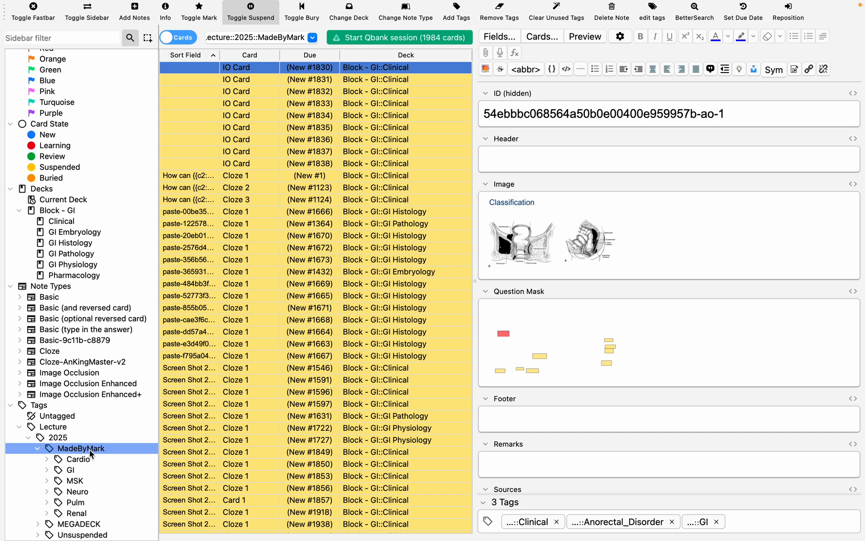
click(52, 470)
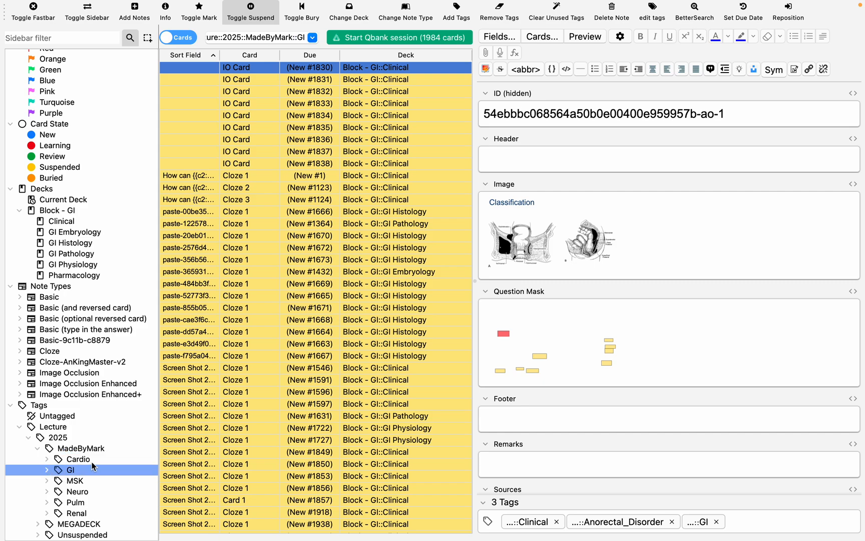
click(76, 459)
click(79, 480)
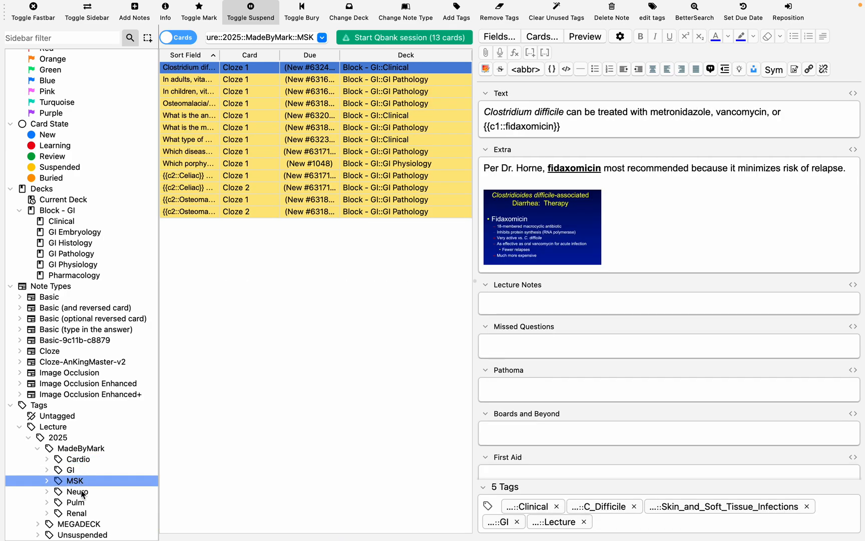
click(82, 492)
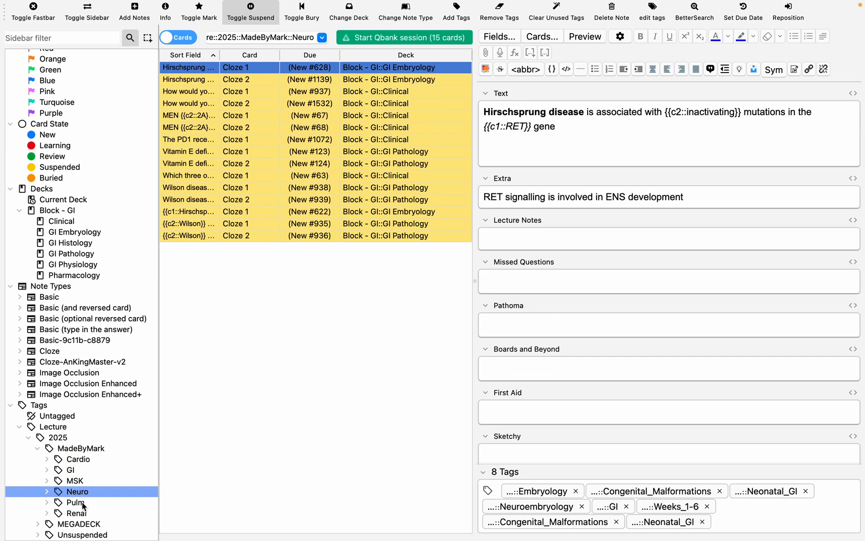
click(83, 503)
click(83, 512)
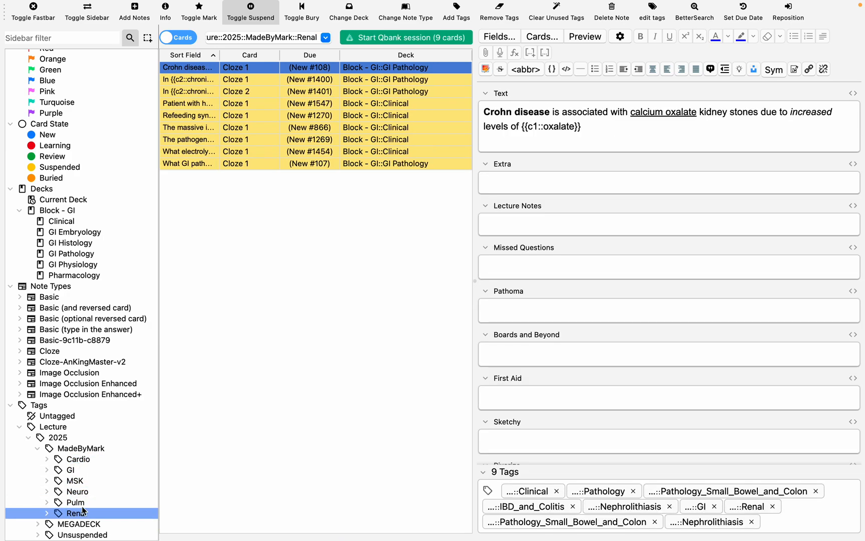
Step: Expand the GI lecture tag and look through the cards of its Clinical and Physiology tags
click(47, 470)
scroll(97, 489, down, 5)
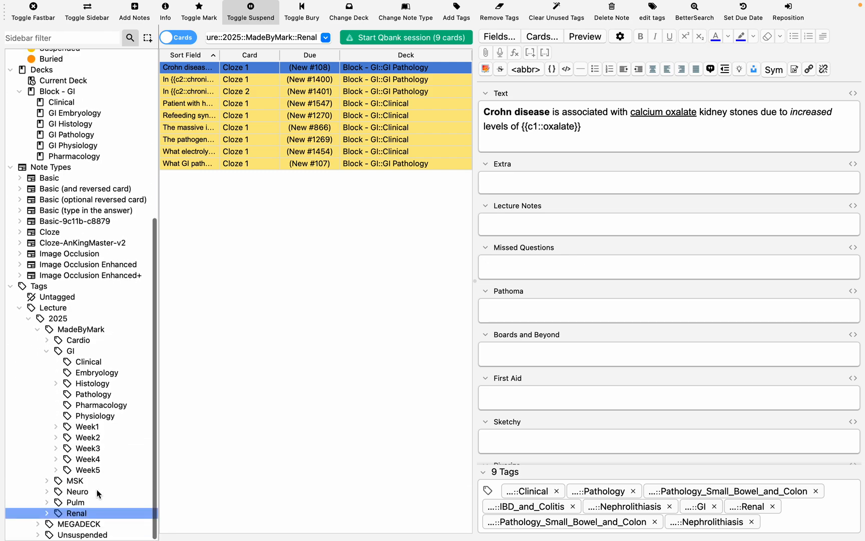
click(89, 366)
scroll(455, 337, down, 20)
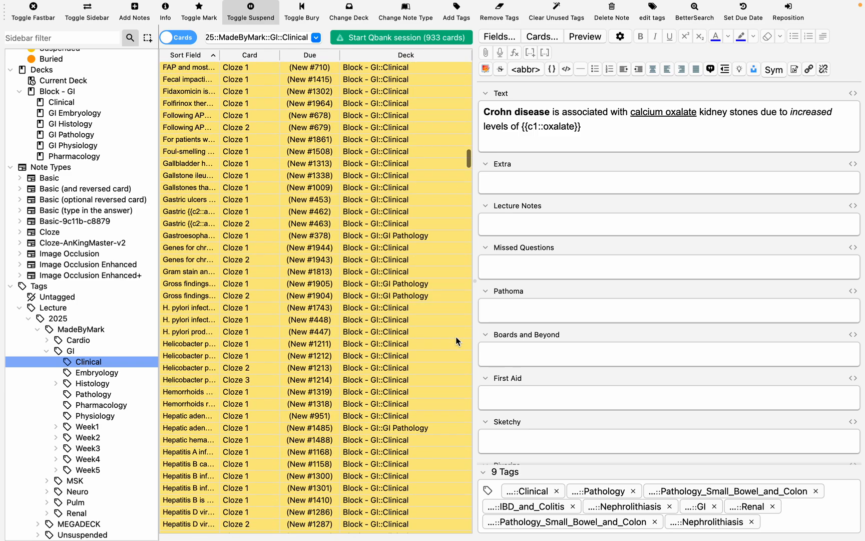
scroll(326, 355, down, 20)
scroll(291, 357, down, 20)
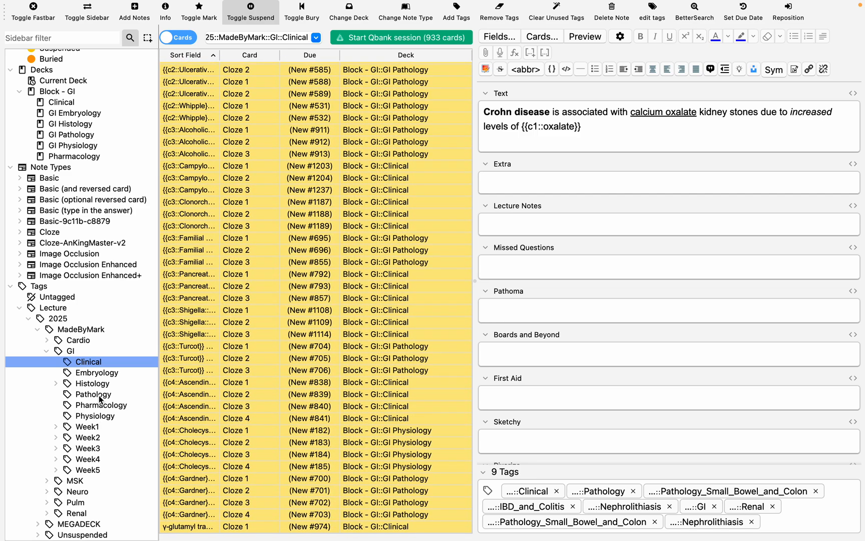
click(102, 415)
scroll(390, 298, down, 10)
scroll(390, 298, down, 15)
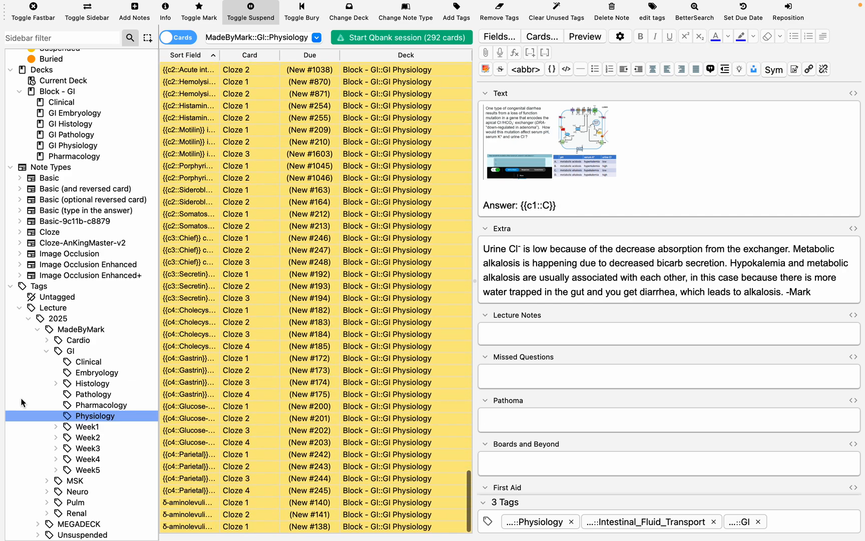
Step: Expand the Week1 tag under GI and list the cards of its Congenital_Malformations lecture tag
click(55, 426)
scroll(83, 412, down, 3)
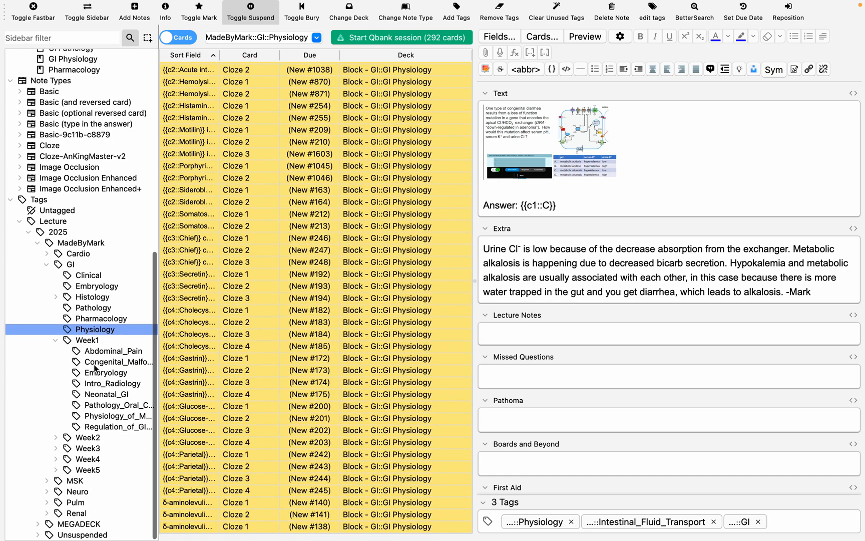
click(110, 363)
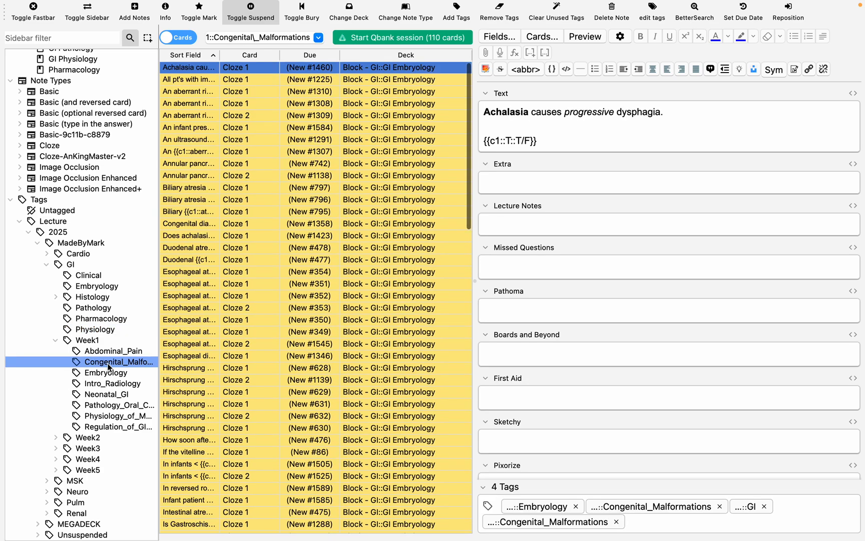
Step: Look through the whole list of Congenital_Malformations cards and view the content of a duodenal atresia card
scroll(291, 285, down, 1)
scroll(290, 285, down, 15)
scroll(291, 285, up, 15)
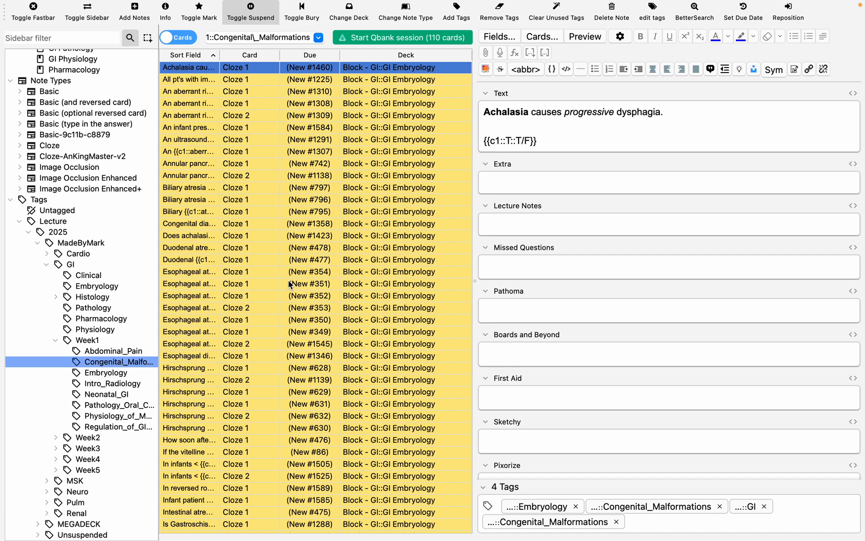
scroll(291, 284, down, 15)
scroll(290, 284, up, 15)
scroll(329, 248, down, 15)
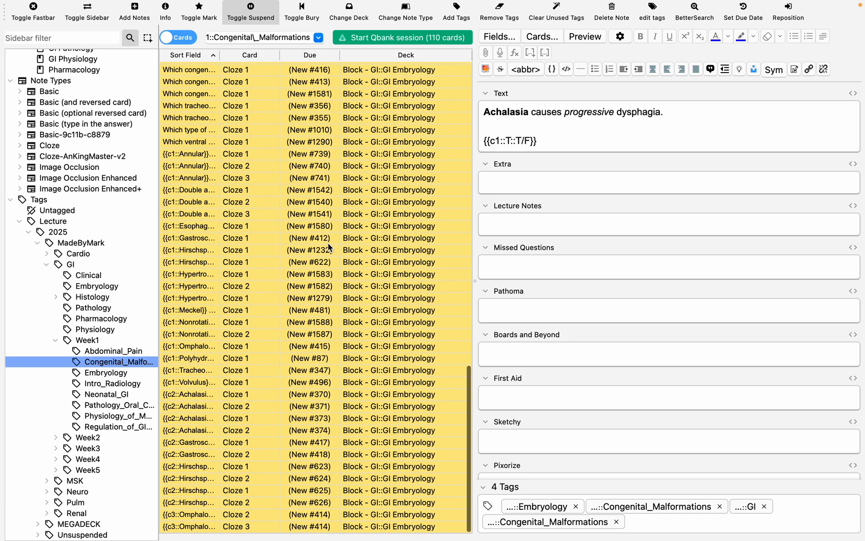
scroll(329, 247, up, 15)
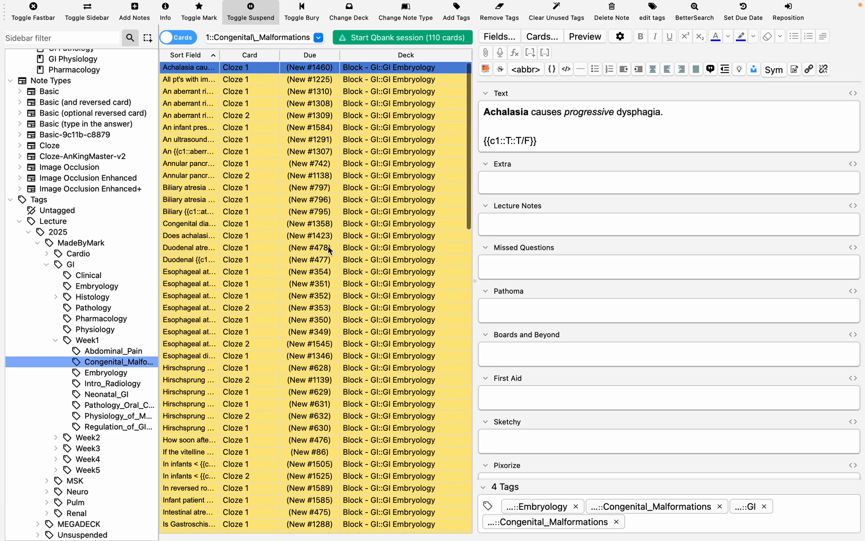
click(329, 247)
scroll(329, 248, down, 15)
scroll(329, 250, up, 12)
scroll(329, 251, up, 3)
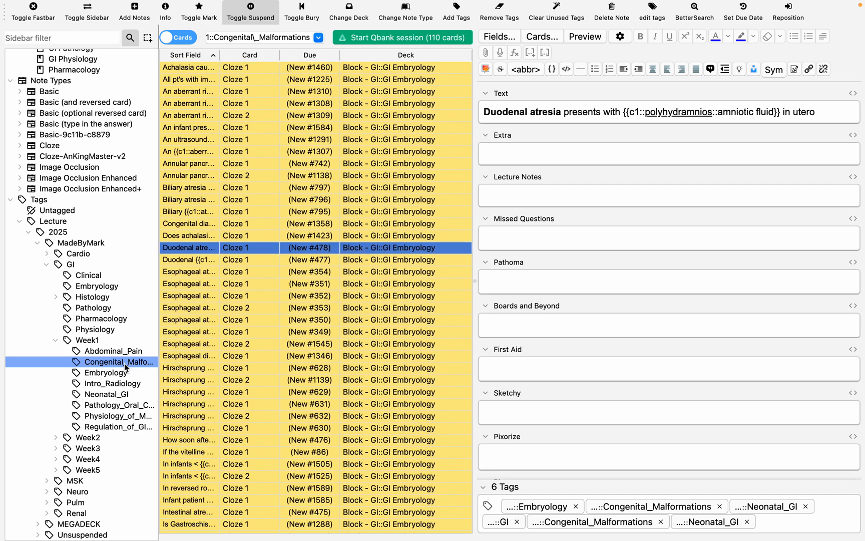
Step: Unsuspend all cards of the Congenital_Malformations tag and close the card browser
click(281, 307)
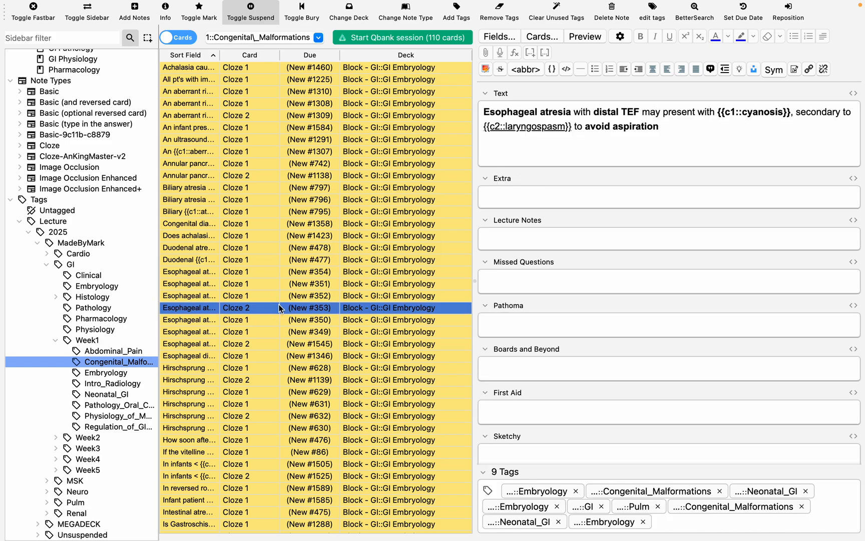
key(super+a)
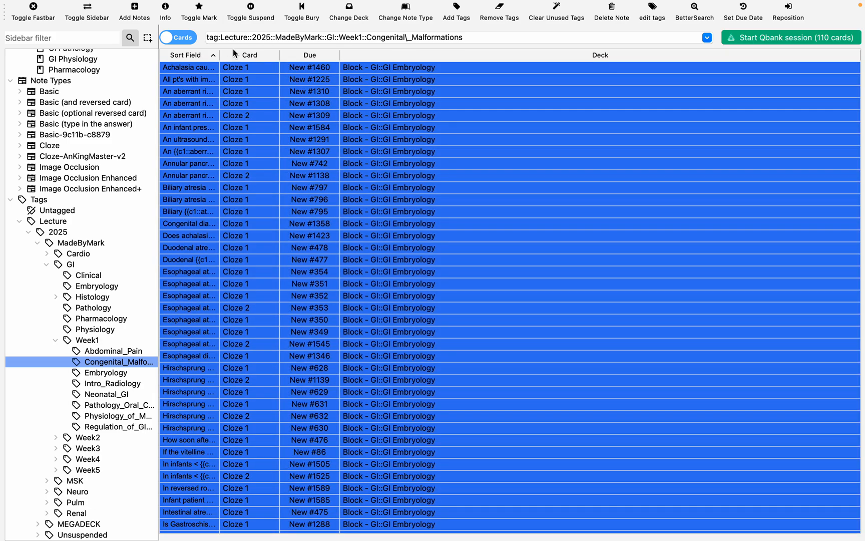
click(251, 10)
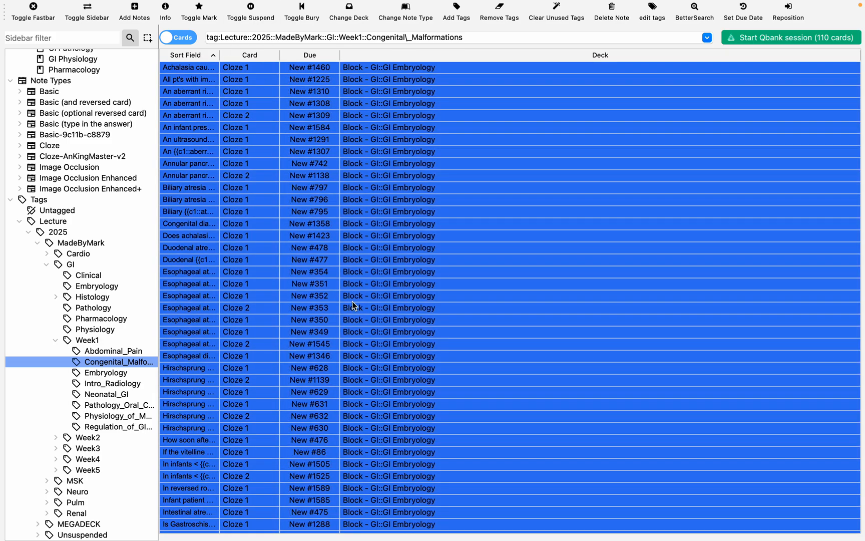
click(352, 300)
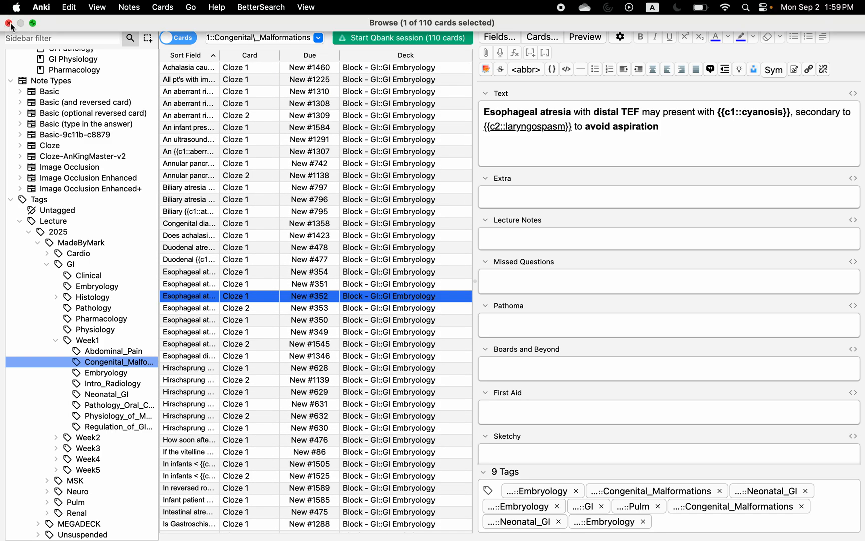
click(12, 27)
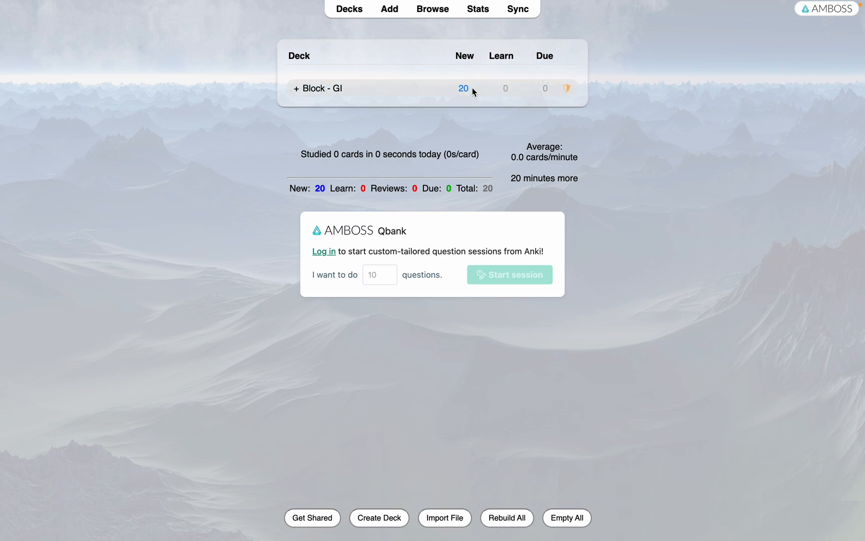
Step: Open the options of the Block - GI deck and look through its settings
click(568, 89)
click(581, 106)
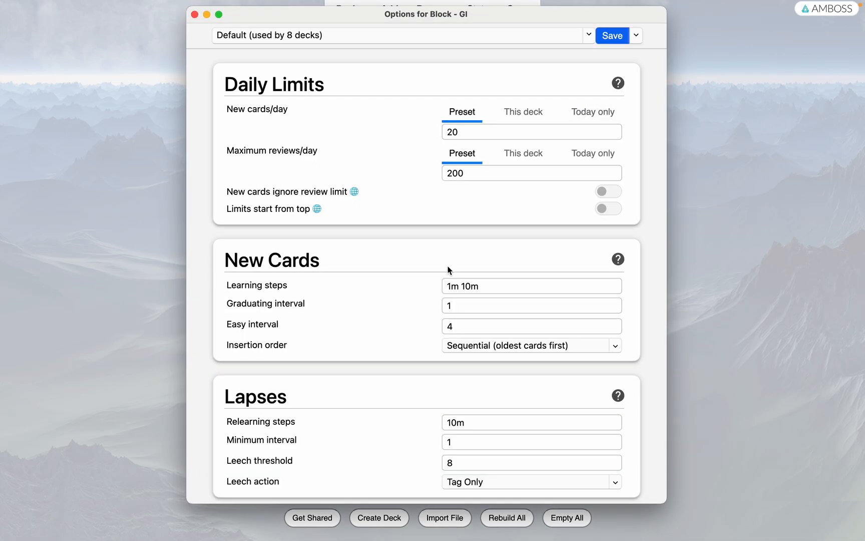
scroll(447, 266, down, 15)
scroll(447, 266, up, 15)
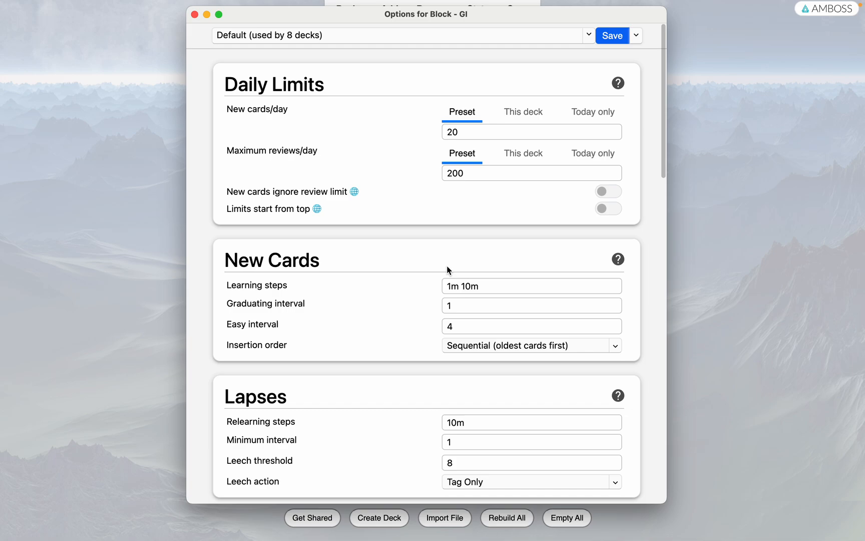
scroll(384, 277, down, 7)
scroll(385, 277, up, 7)
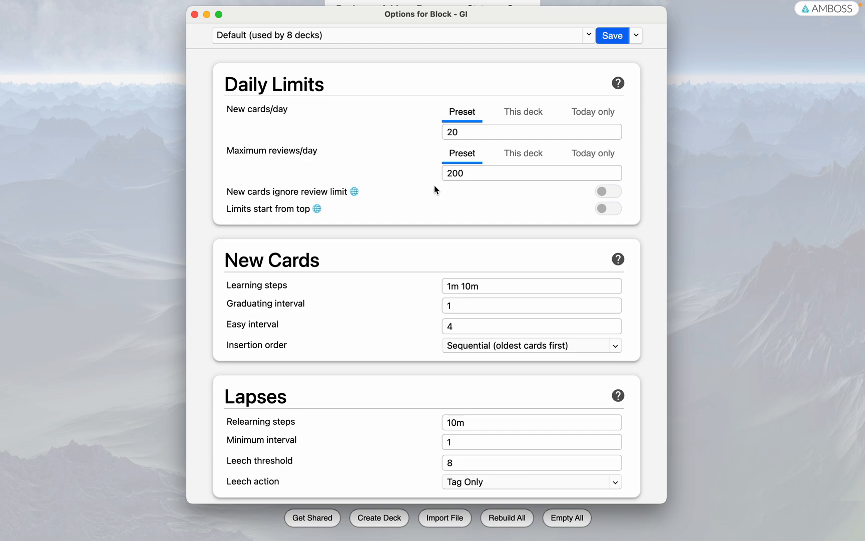
Step: Set both the preset's new cards per day and maximum reviews per day to 9999
drag(473, 131, 414, 133)
text(9999)
key(Tab)
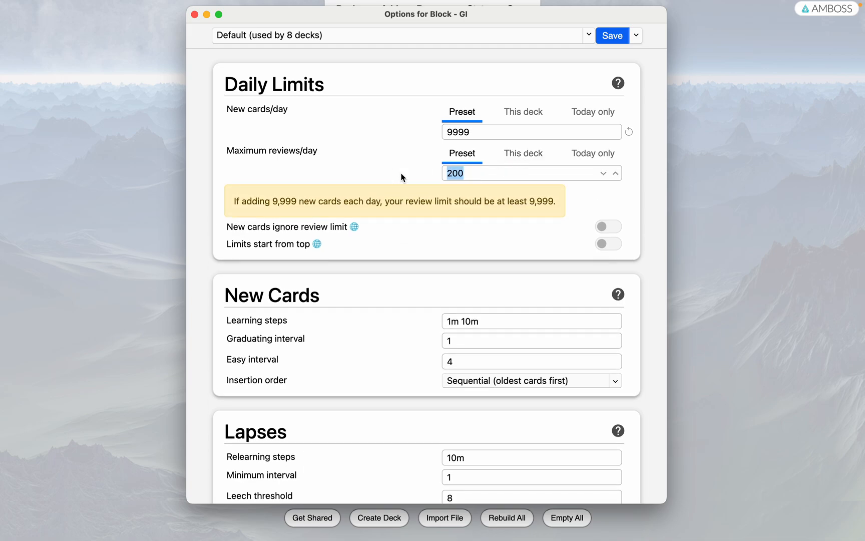
text(9999)
click(198, 226)
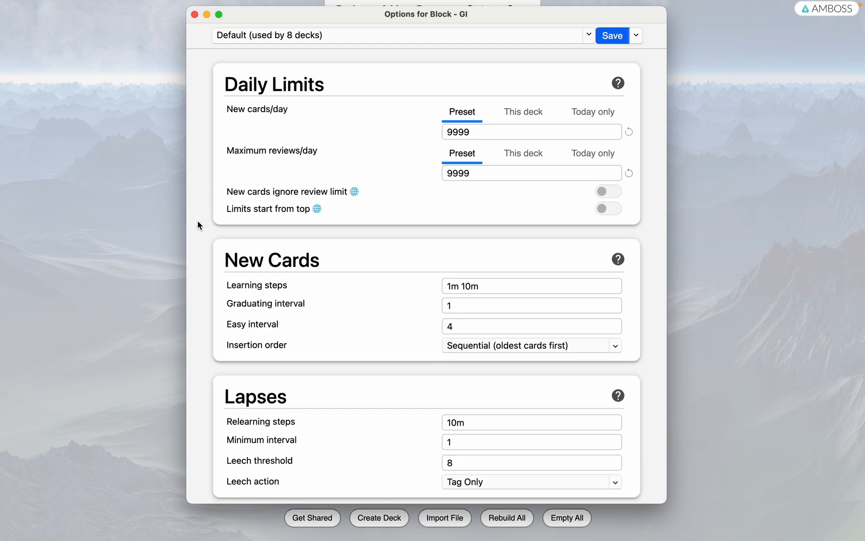
Step: Set the learning steps for new cards to 1m 1d
scroll(341, 258, down, 3)
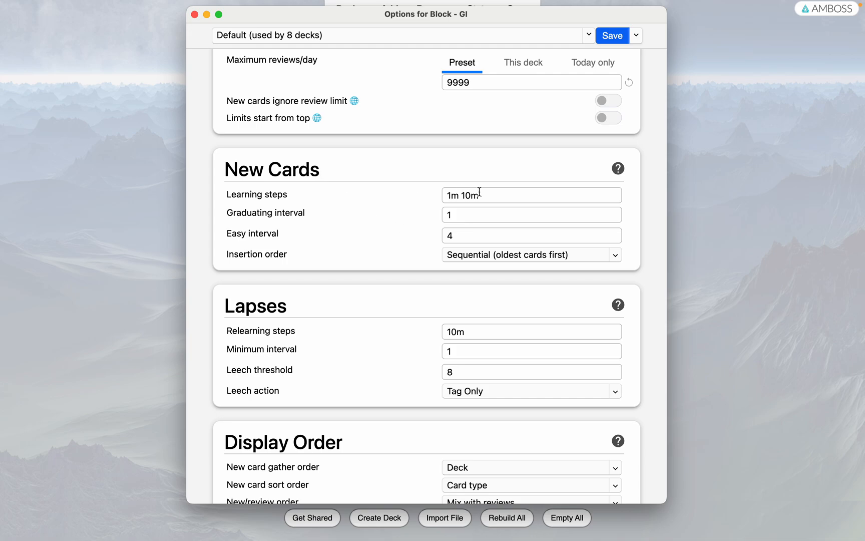
click(459, 194)
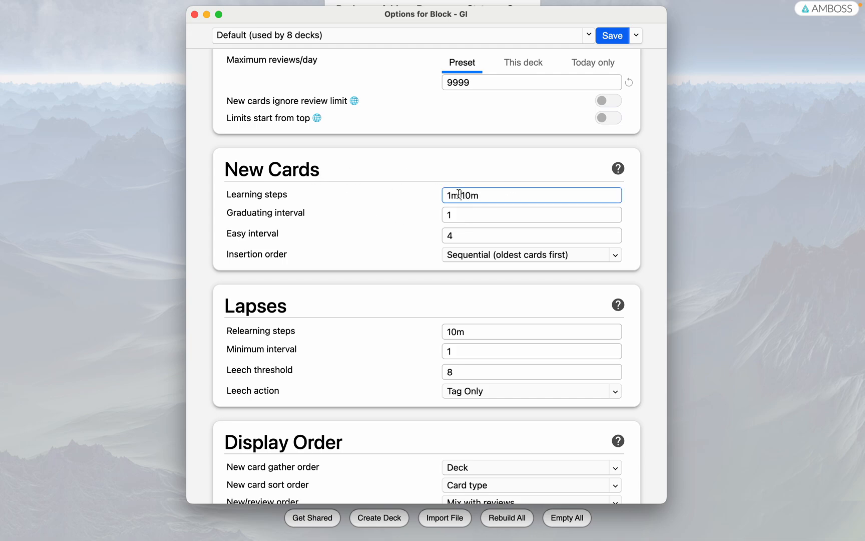
scroll(421, 210, down, 2)
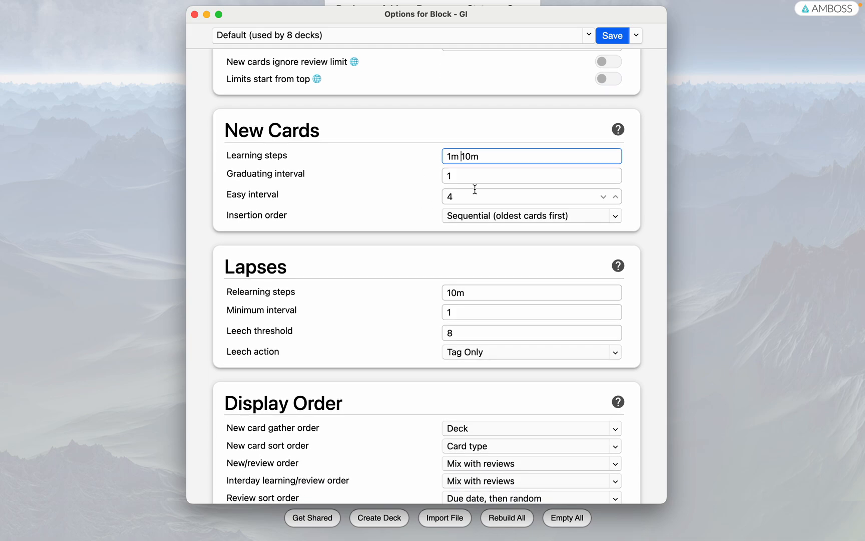
double_click(458, 156)
drag(465, 155, 498, 156)
click(470, 155)
click(472, 155)
click(471, 155)
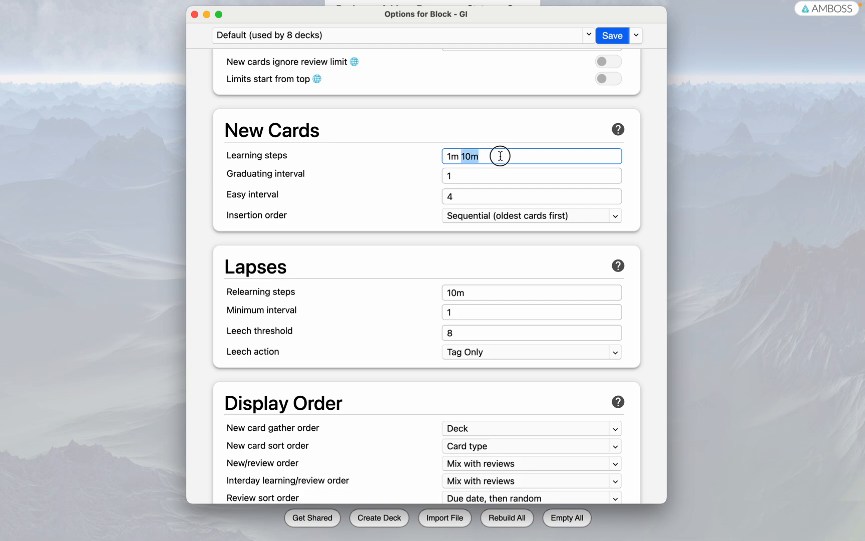
key(BackSpace)
text(d)
Step: Look at the insertion order choices for new cards, keeping Sequential (oldest cards first)
click(489, 219)
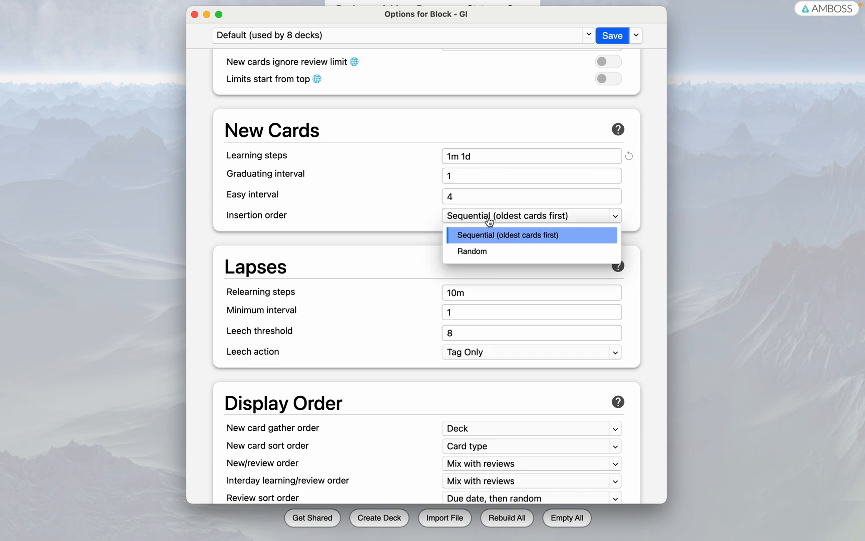
click(211, 214)
scroll(231, 269, down, 3)
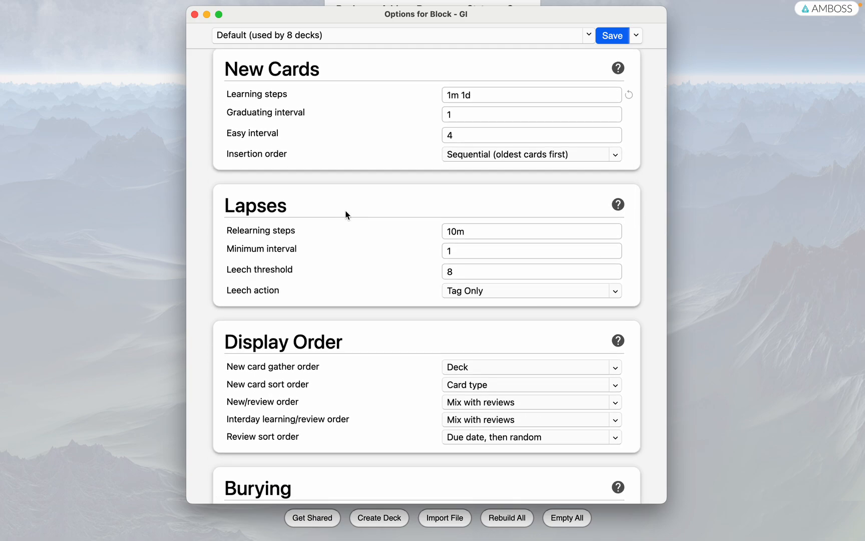
click(483, 155)
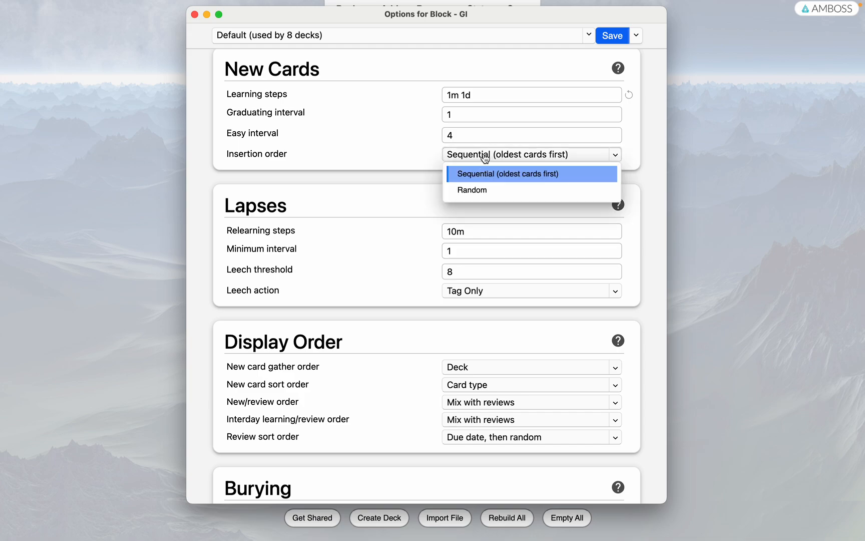
click(481, 204)
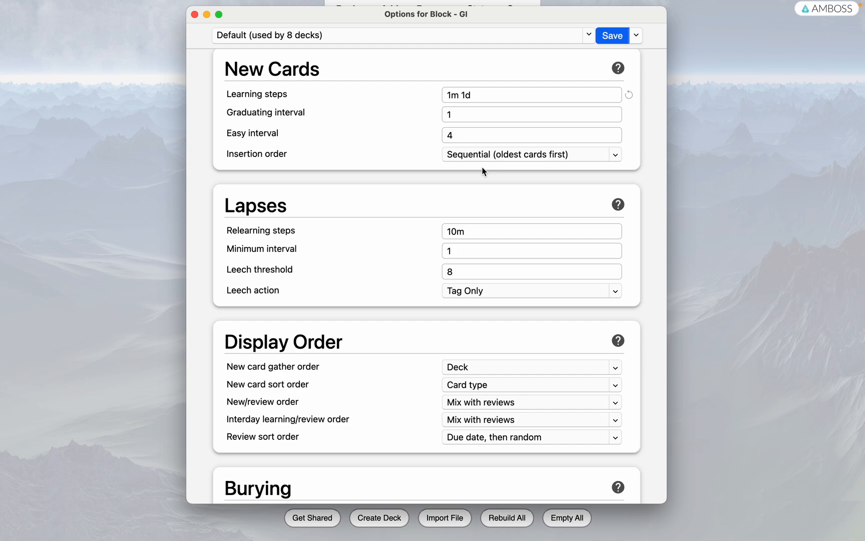
Step: Try adding 1d and 3d to the relearning steps for lapses
scroll(444, 220, down, 2)
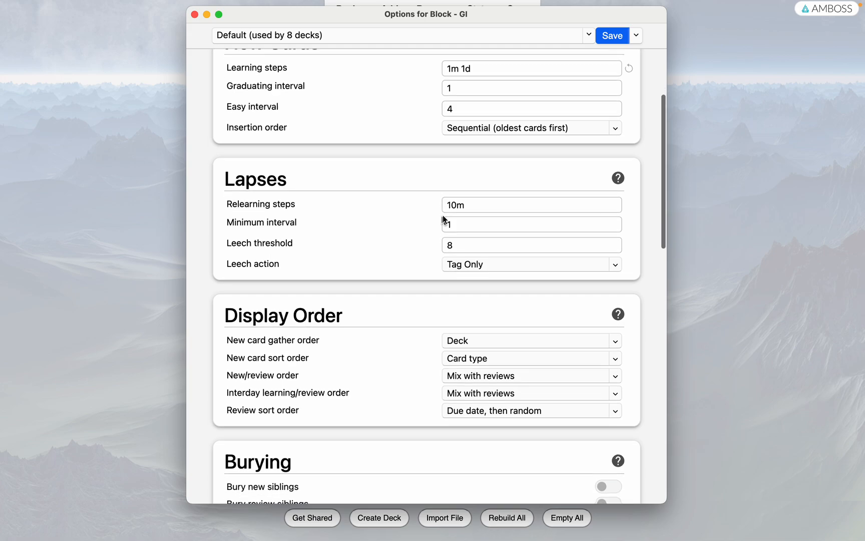
click(477, 205)
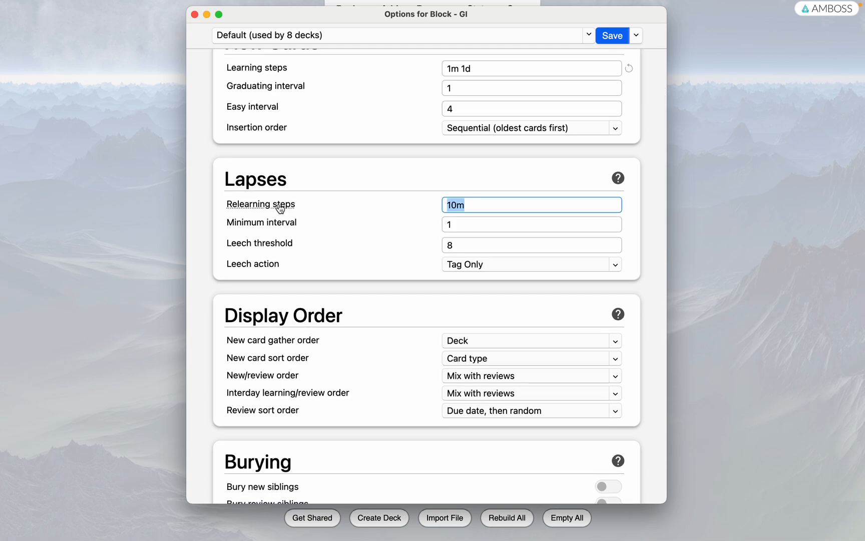
click(385, 191)
click(471, 203)
click(493, 208)
text(1d 3d)
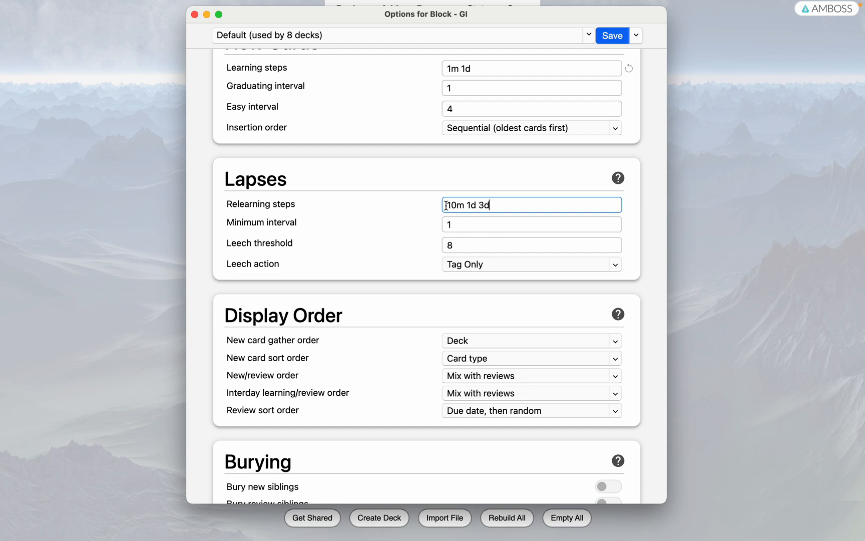
Step: Remove the added 1d and 3d from the relearning steps, keeping only 10m
drag(448, 207, 497, 204)
click(498, 205)
drag(498, 206, 464, 205)
key(BackSpace)
click(400, 180)
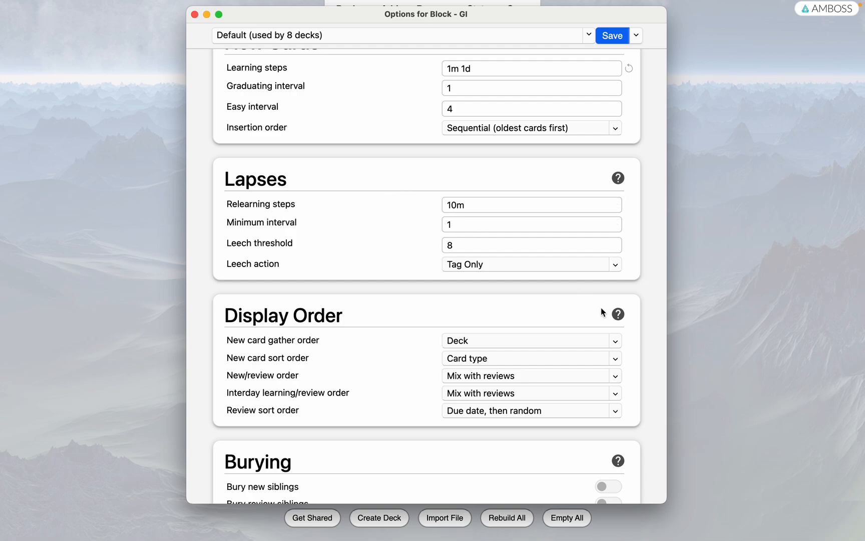
Step: Check the leech action choices, keeping Tag Only, and look over the display order and burying settings
click(619, 273)
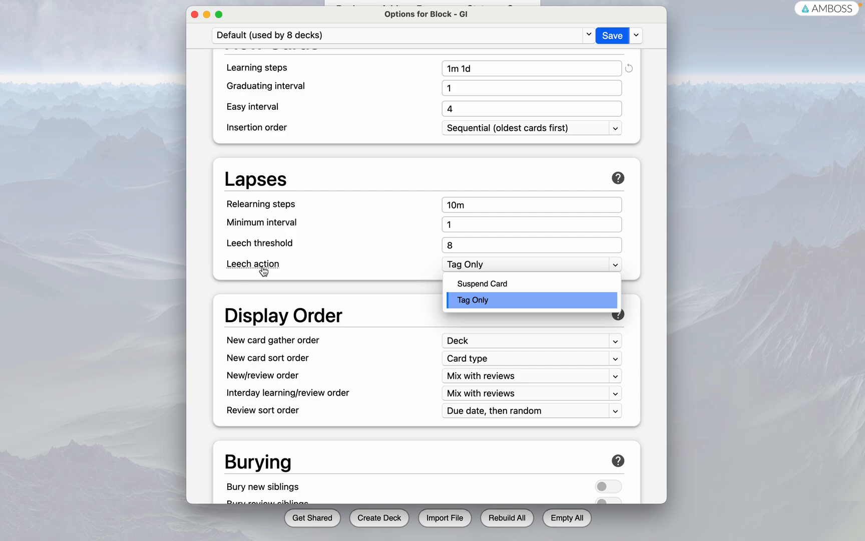
click(484, 299)
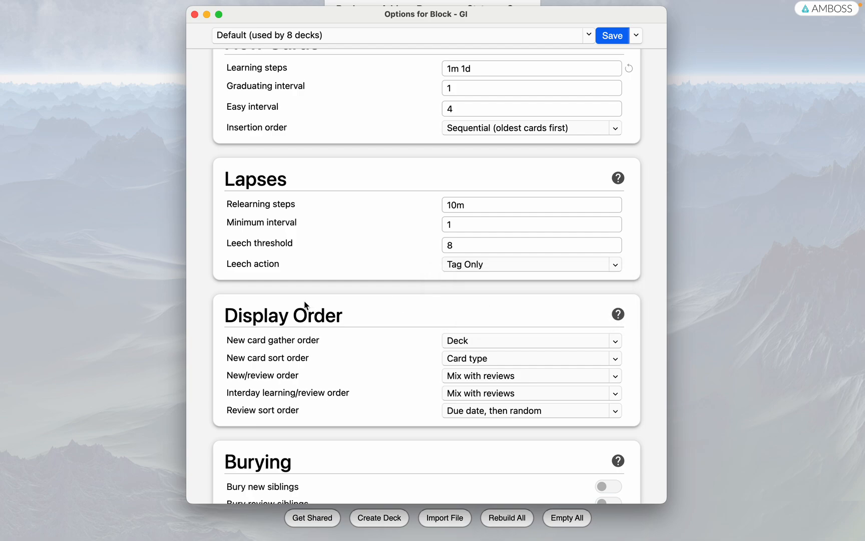
scroll(200, 252, down, 2)
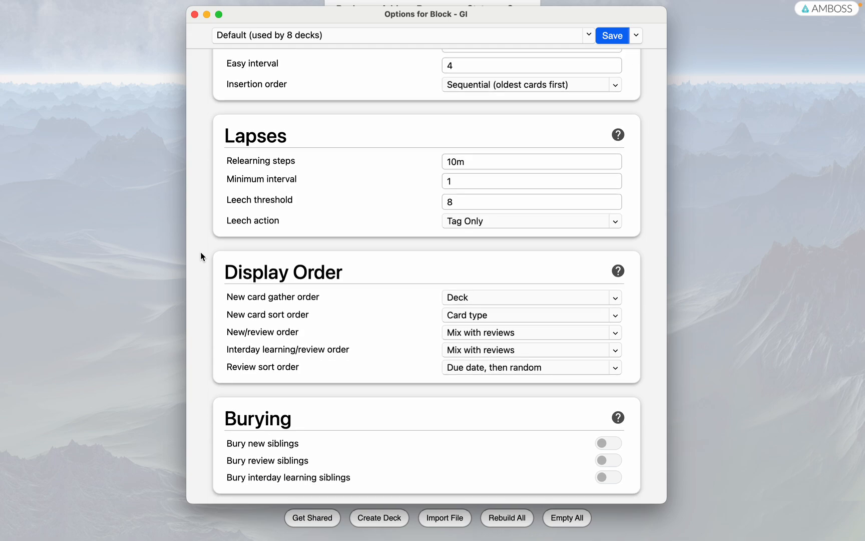
scroll(200, 252, down, 6)
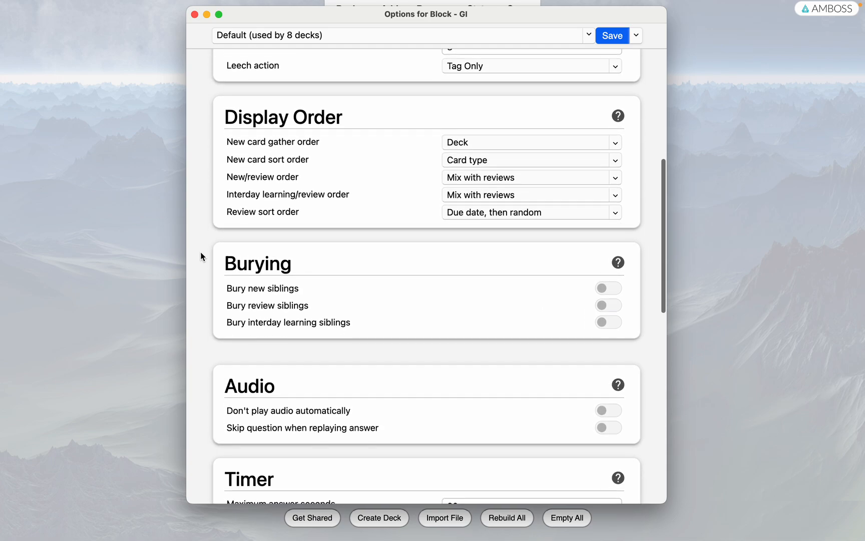
scroll(200, 253, down, 3)
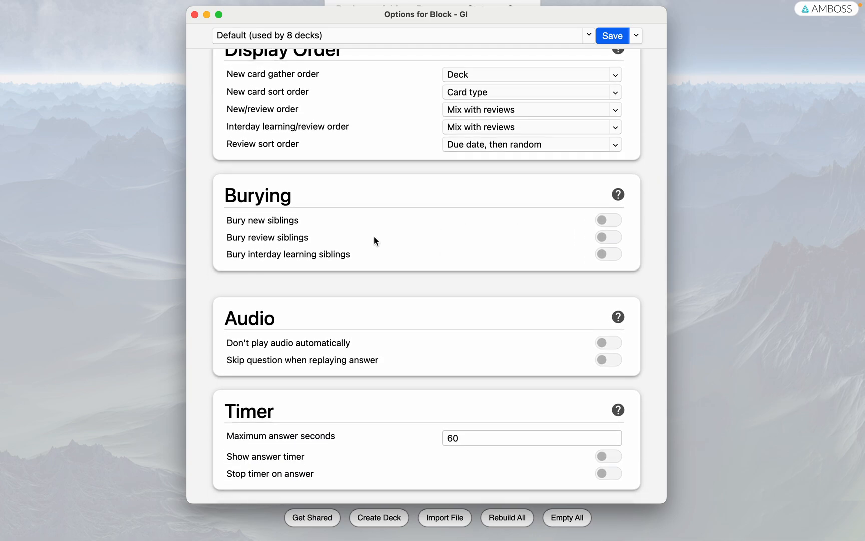
scroll(374, 235, down, 2)
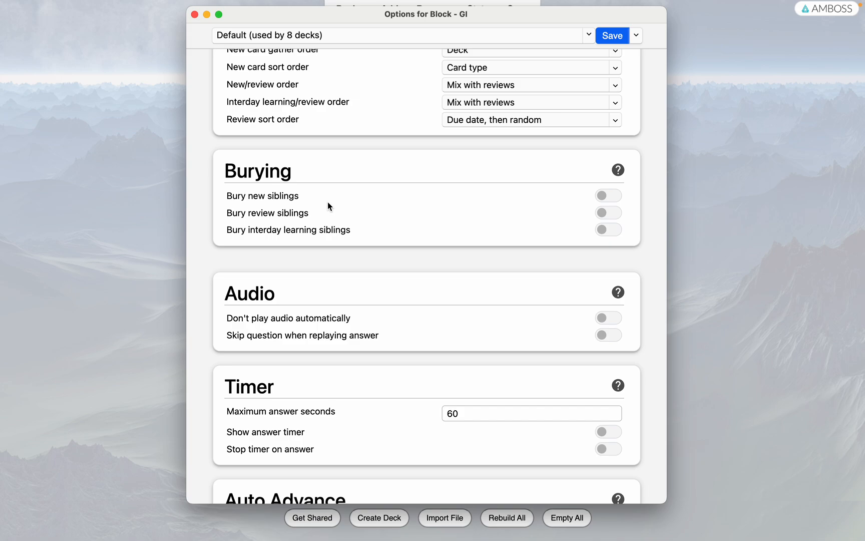
Step: Try burying new siblings and review siblings, and switch both settings back off
click(605, 200)
click(605, 212)
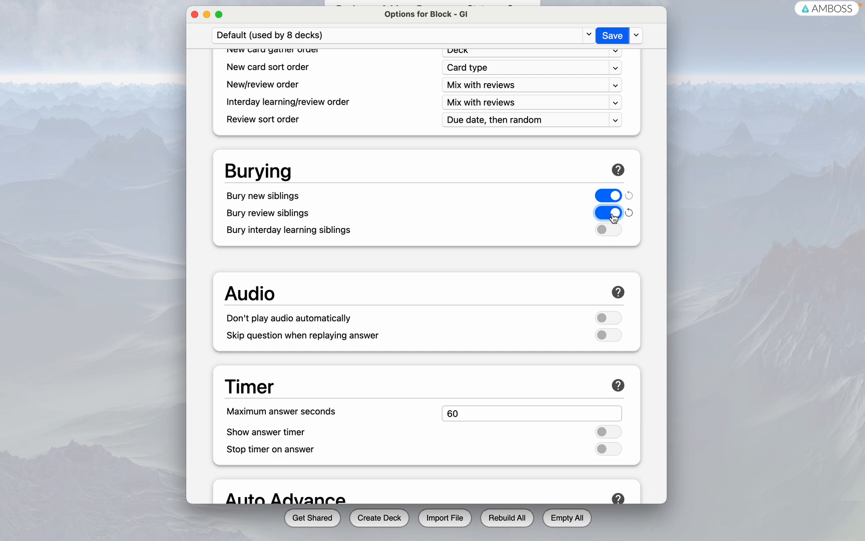
click(615, 217)
click(612, 195)
click(206, 261)
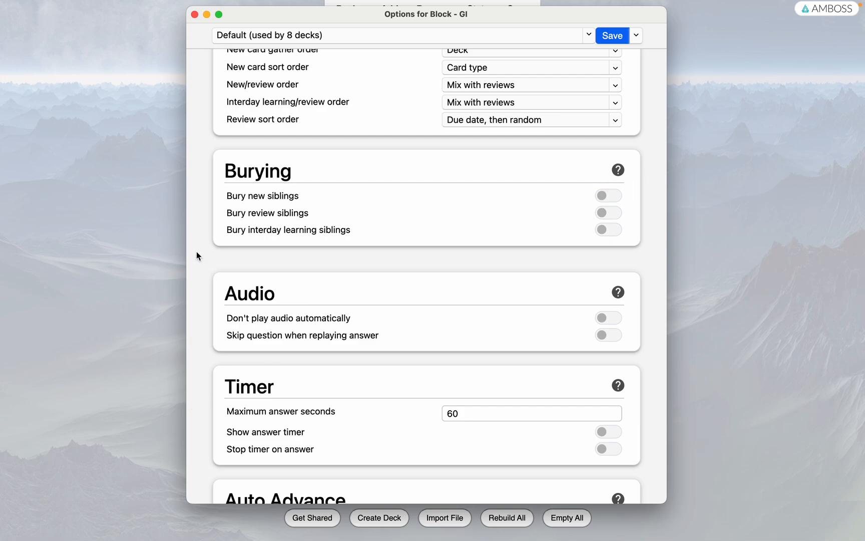
Step: Look through the remaining timer, auto advance and advanced settings and save the Block - GI deck options
scroll(196, 252, down, 12)
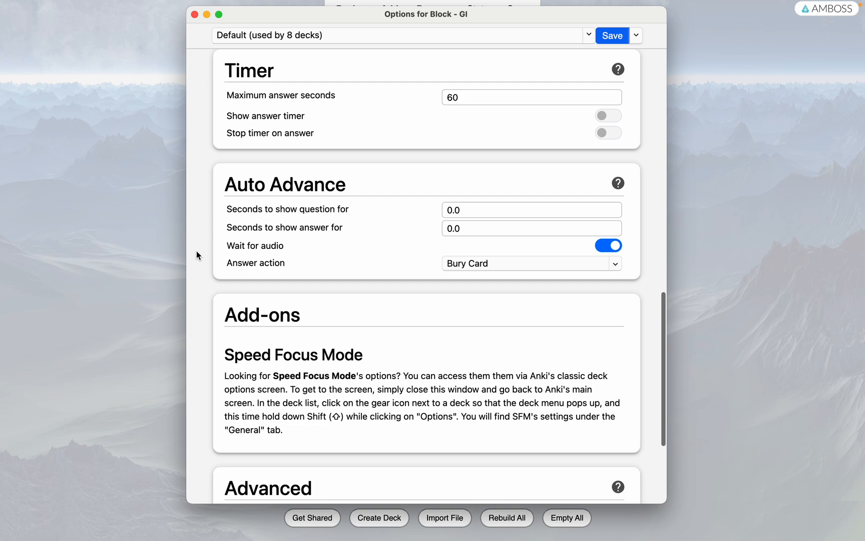
scroll(356, 392, down, 6)
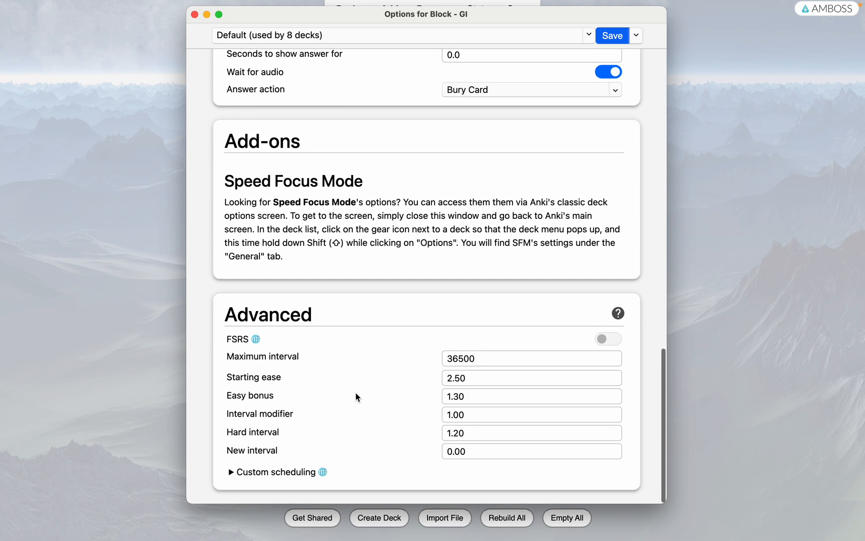
scroll(371, 293, up, 20)
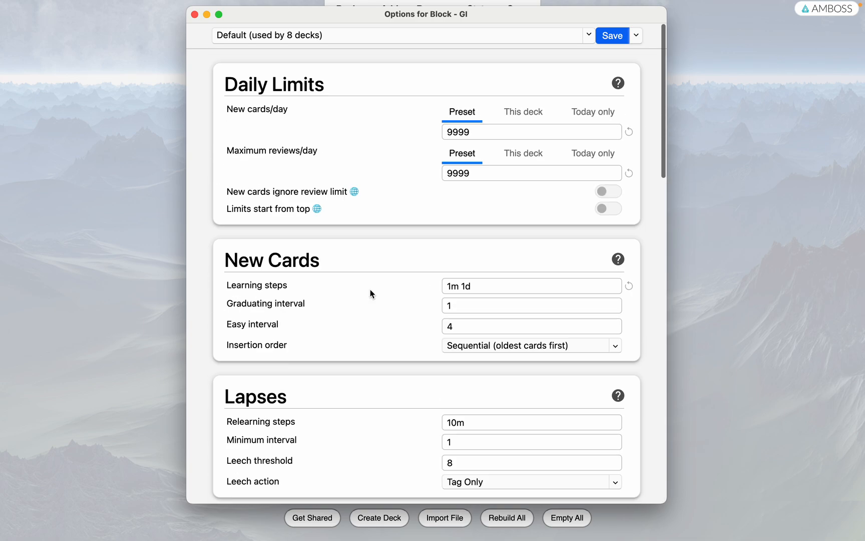
click(606, 45)
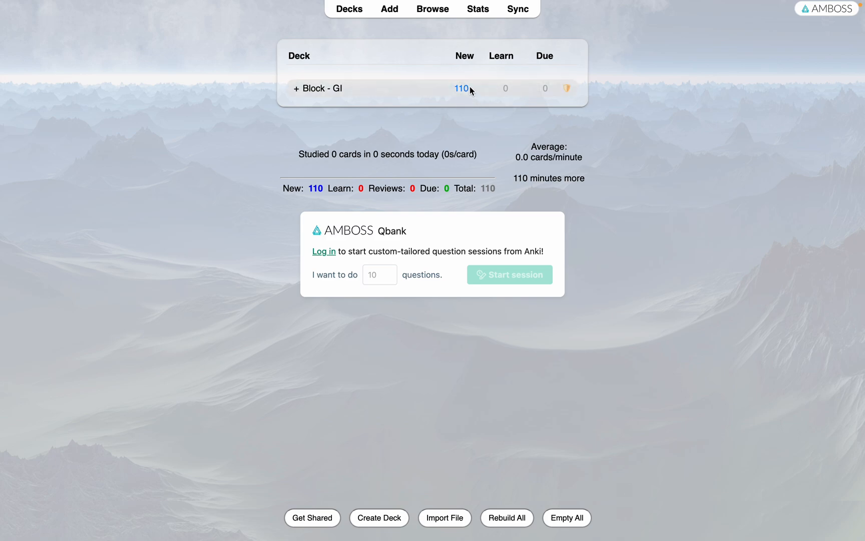
Step: Preview the first study card of the GI Pathology subdeck and return to the deck list with Block - GI collapsed
click(295, 89)
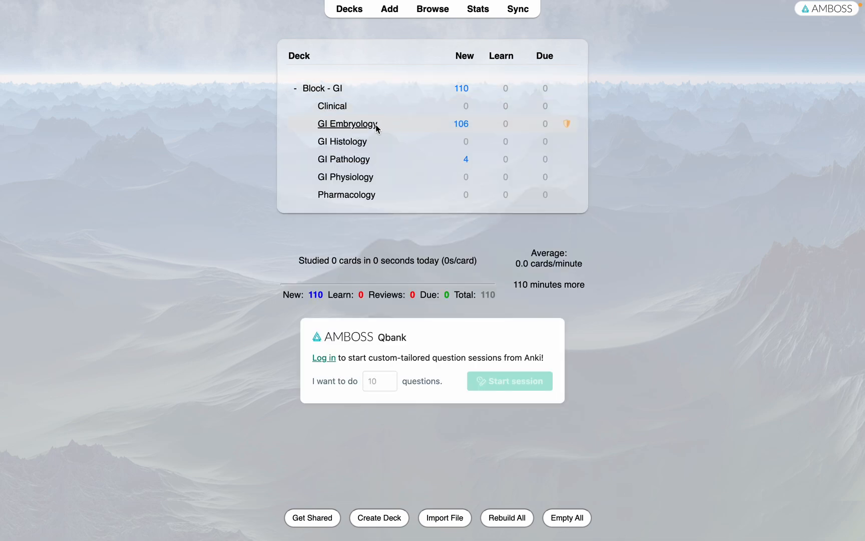
click(345, 160)
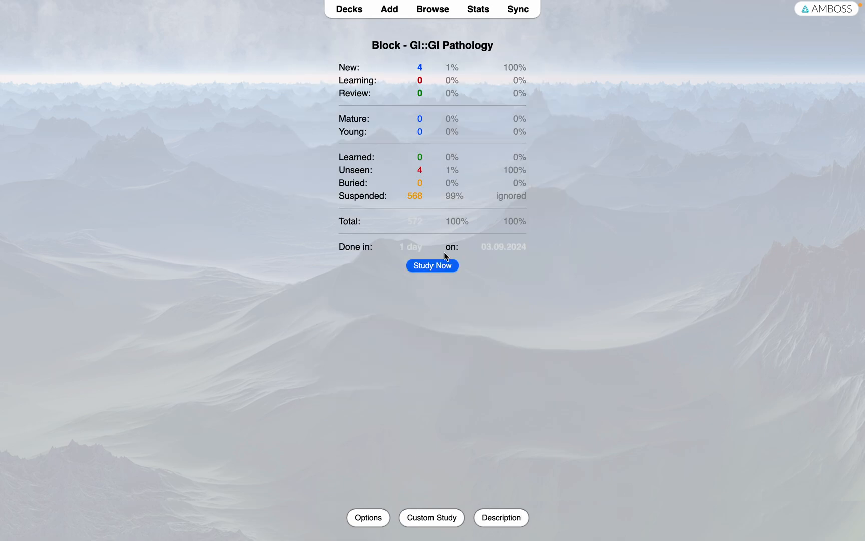
click(444, 271)
mouse_move(395, 45)
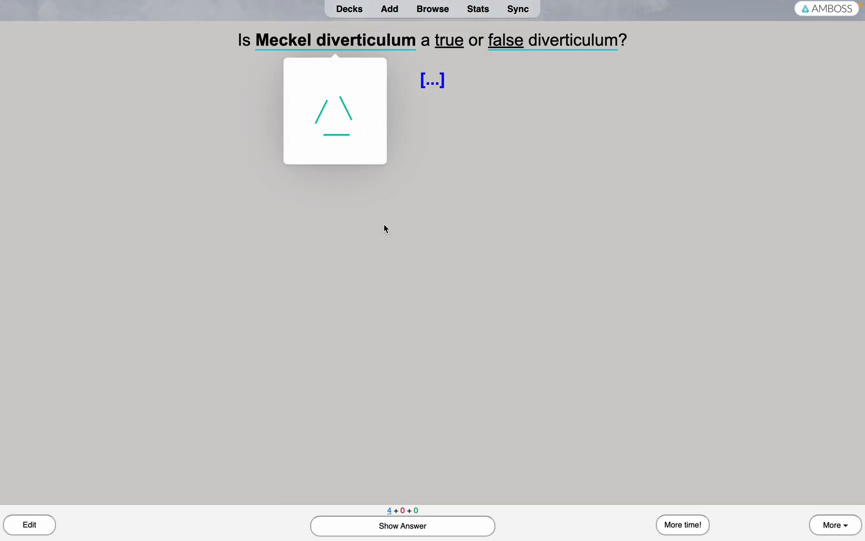
click(348, 10)
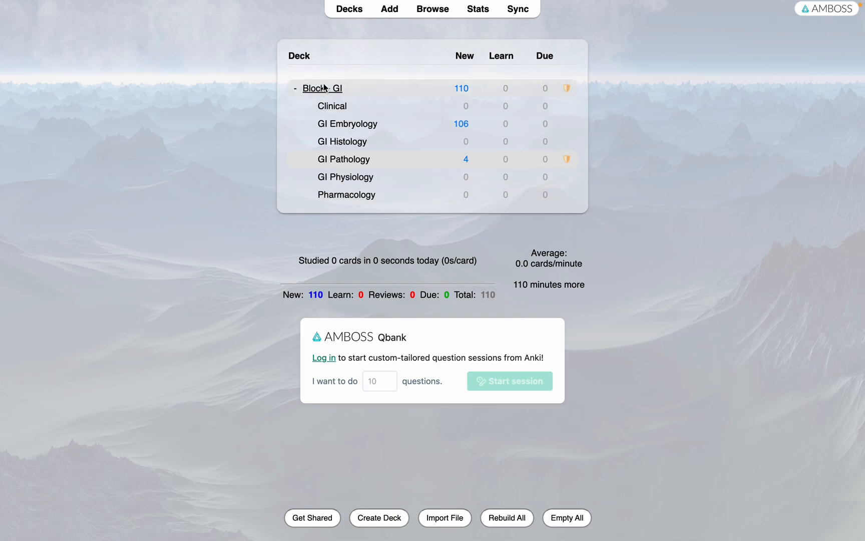
click(295, 88)
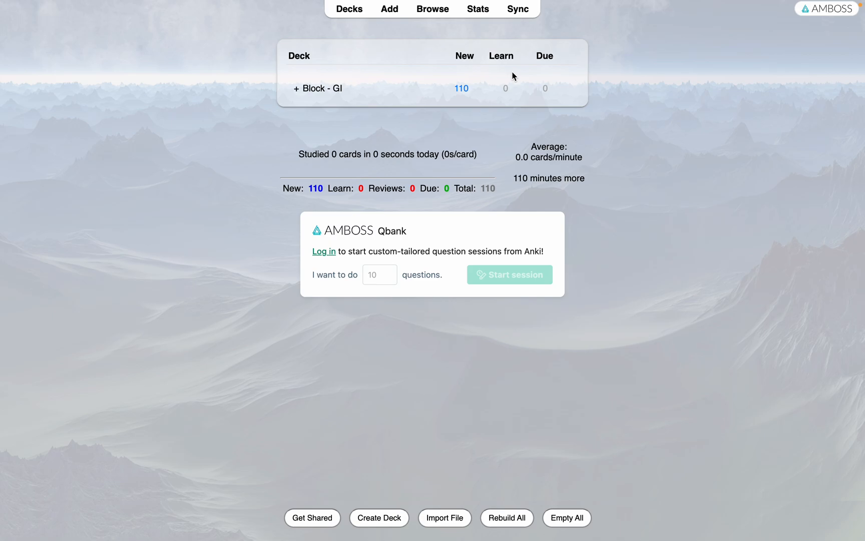
Step: In the card browser, unsuspend all cards of the Week1 Pathology_Oral_Cavity_and_Salivary_Gland tag
click(433, 9)
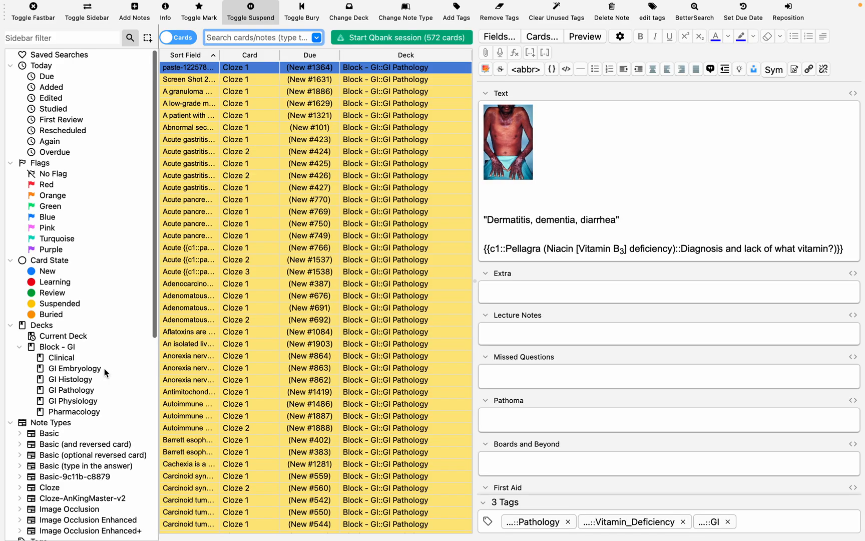
scroll(104, 368, down, 10)
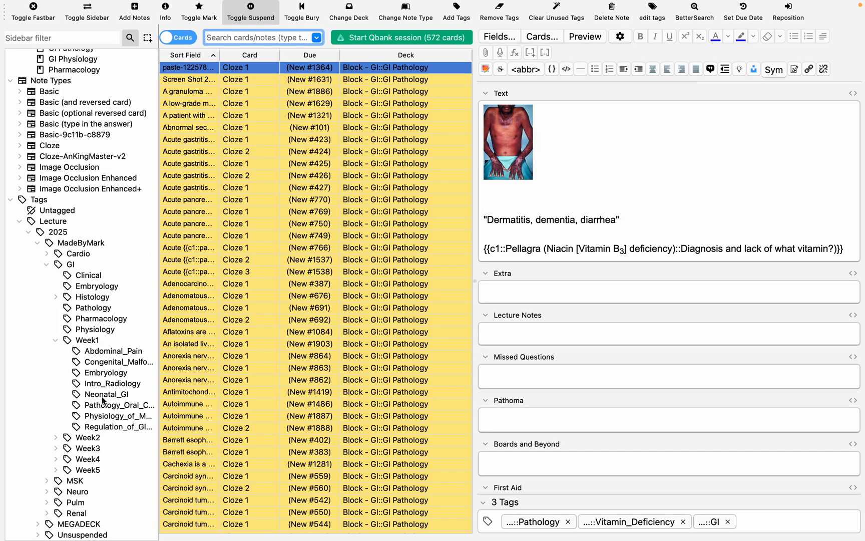
click(111, 415)
click(112, 405)
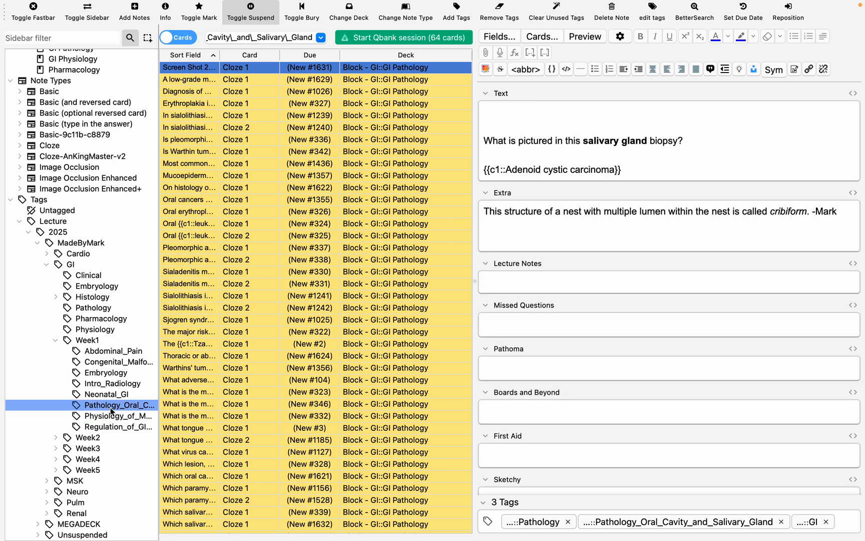
click(247, 332)
key(super+a)
key(super+j)
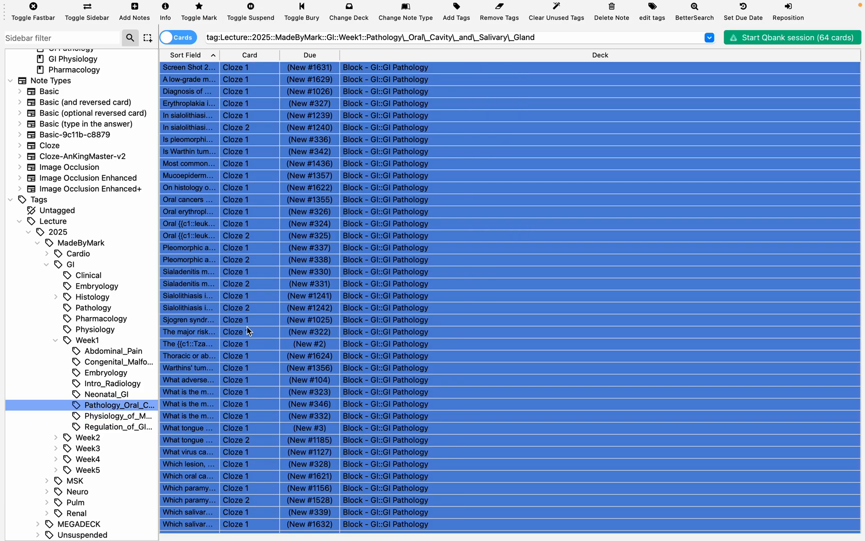
Step: Unsuspend all cards of the Week1 Physiology_of_Mouth_etc tag
click(131, 414)
click(251, 333)
key(super+a)
key(super+j)
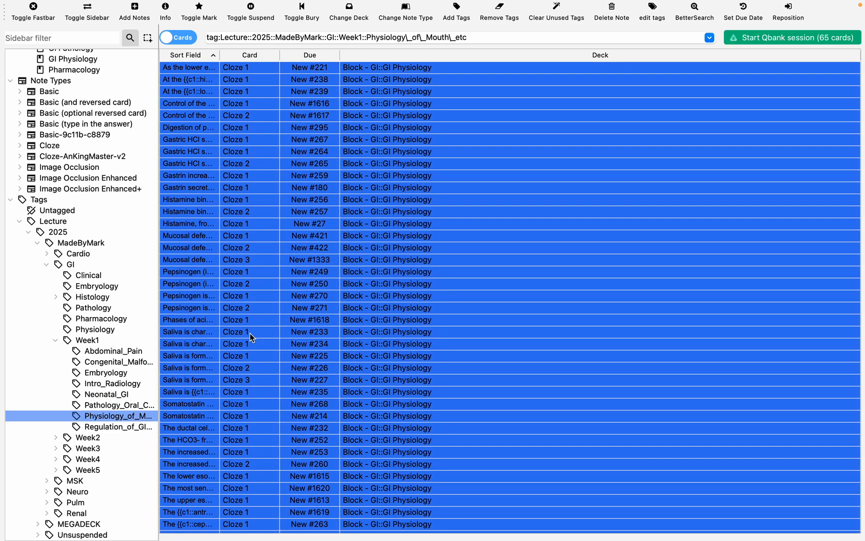
Step: Unsuspend all cards of the Week1 Regulation_of_GI_Function tag and return to the deck list
click(124, 427)
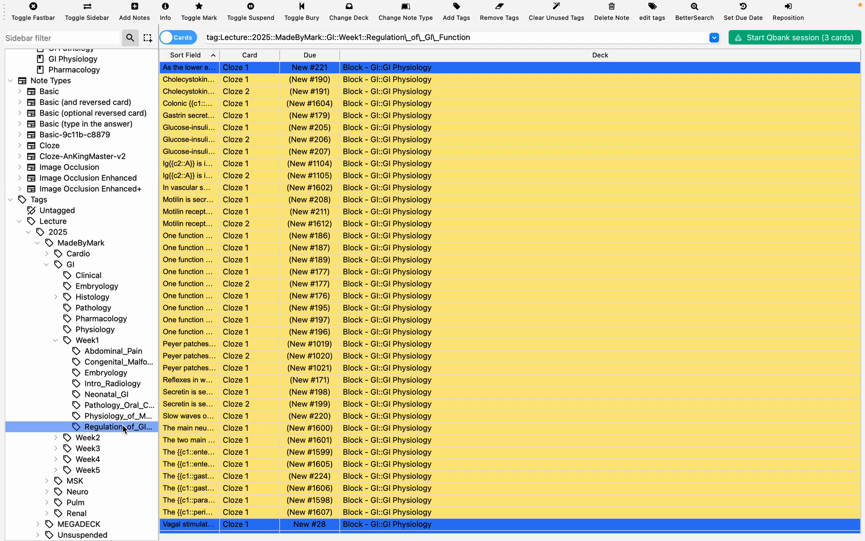
click(265, 332)
key(super+a)
key(super+j)
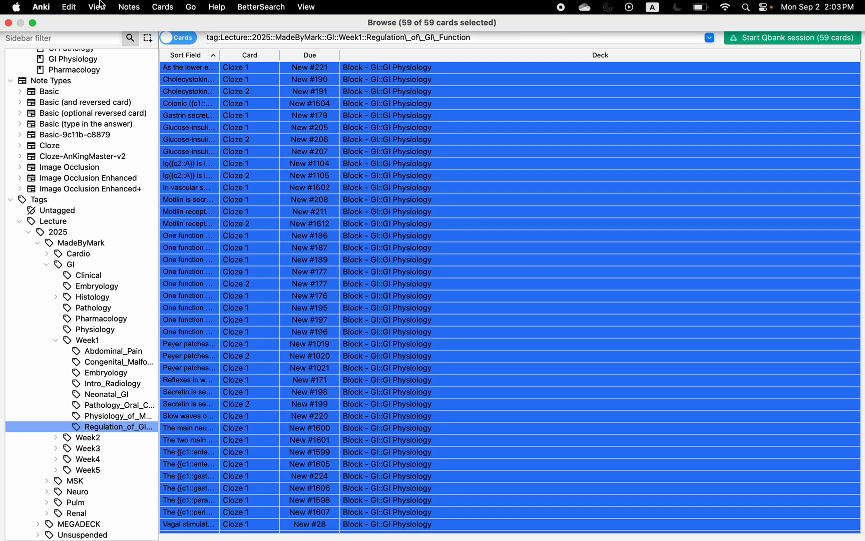
key(ctrl+Left)
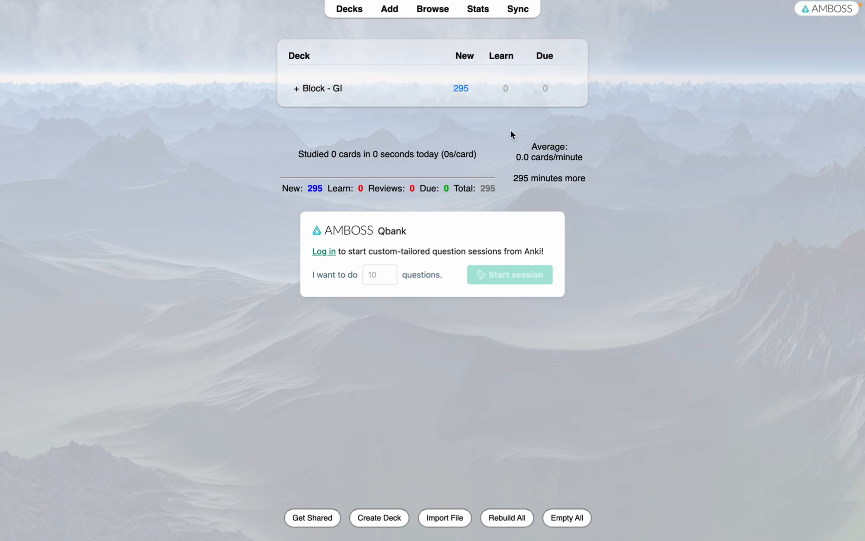
Step: Reopen the card browser and look through the cards of the Week1 Physiology_of_Mouth_etc tag
click(434, 15)
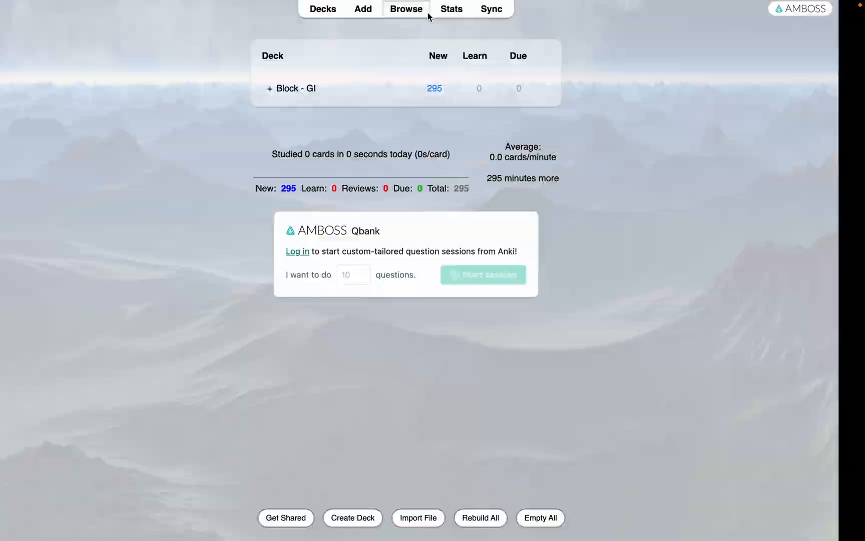
scroll(98, 360, down, 5)
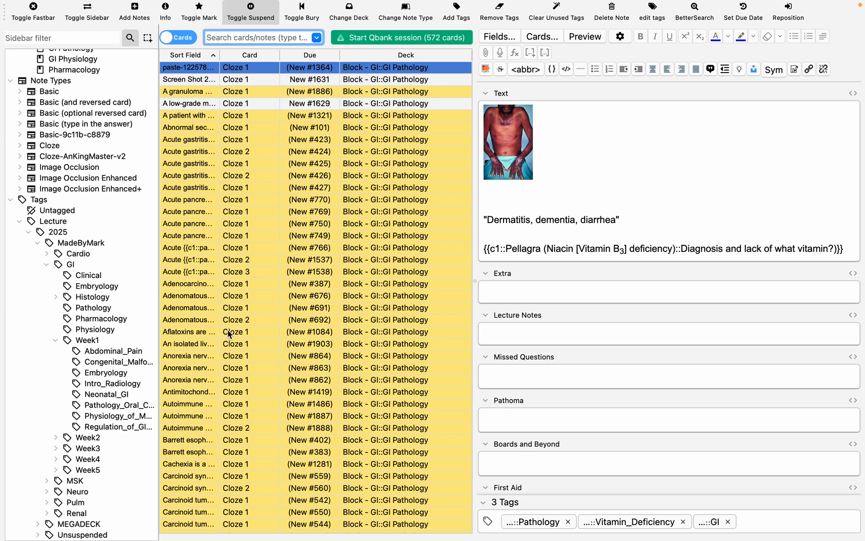
click(110, 416)
scroll(274, 302, down, 7)
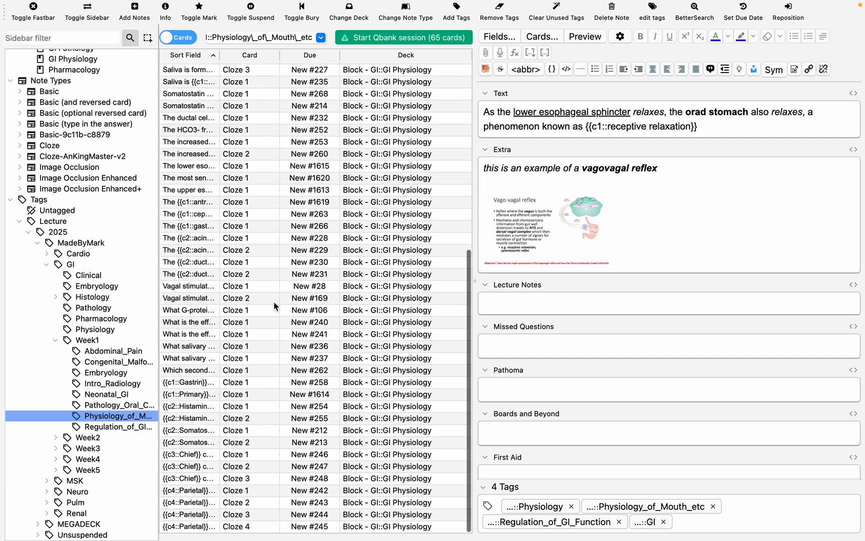
click(275, 288)
drag(286, 154, 289, 427)
click(278, 339)
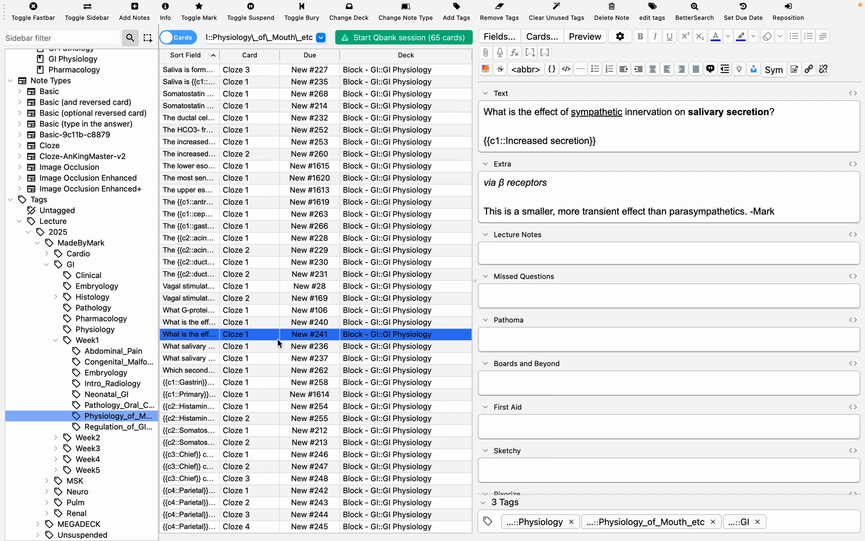
Step: Look through the cards of the Week1 Congenital_Malformations tag and start a filtered deck from them
click(110, 363)
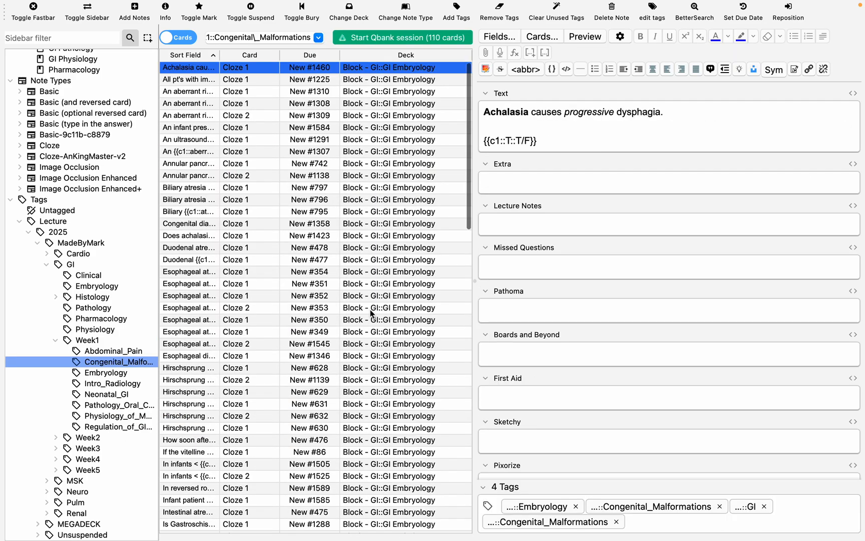
scroll(369, 310, down, 15)
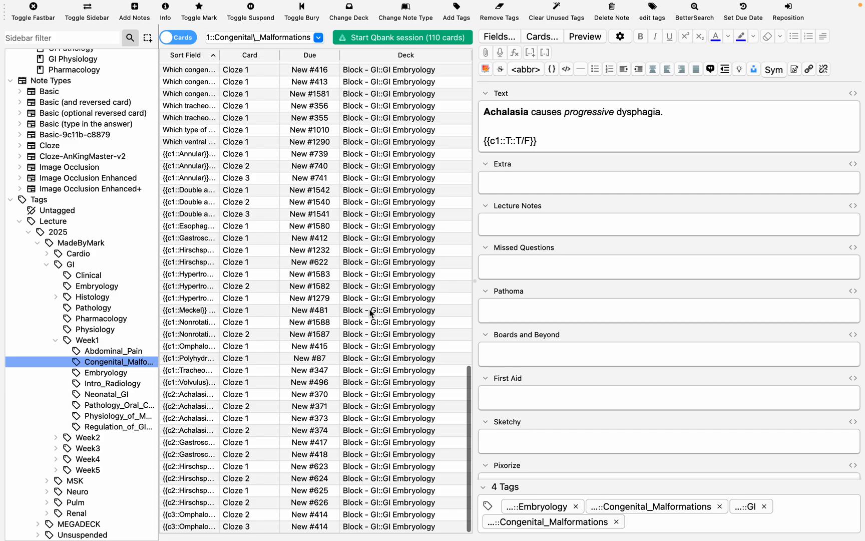
click(97, 363)
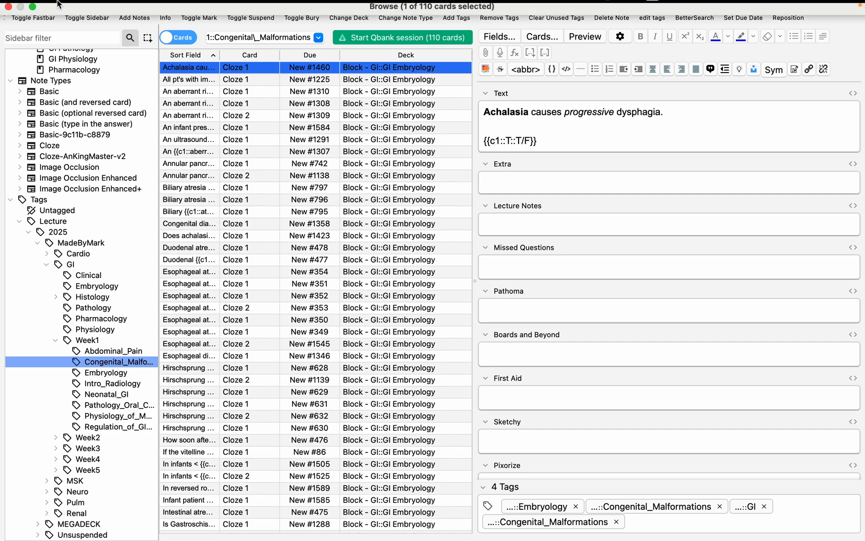
click(70, 9)
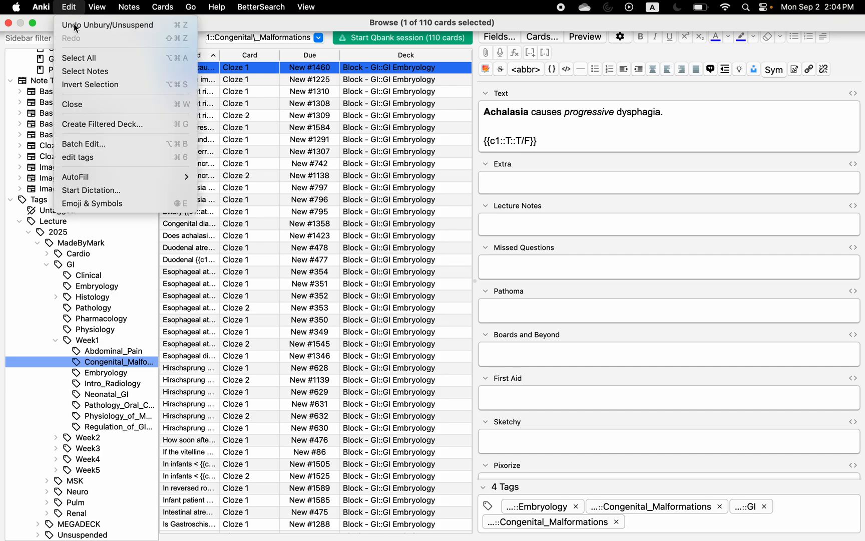
click(91, 123)
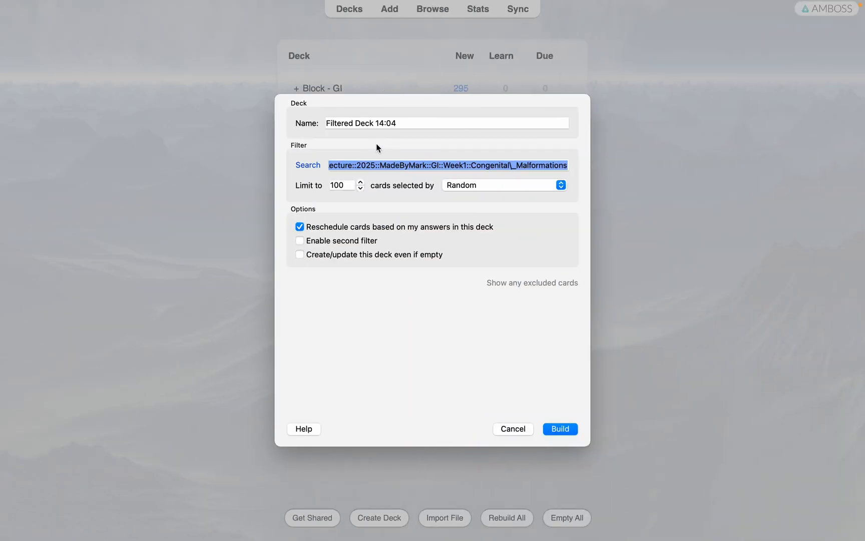
Step: Name the filtered deck Congenital Malformations, set its card limit to 9999 and build it
click(421, 120)
key(super+a)
text(Congei)
key(BackSpace)
key(BackSpace)
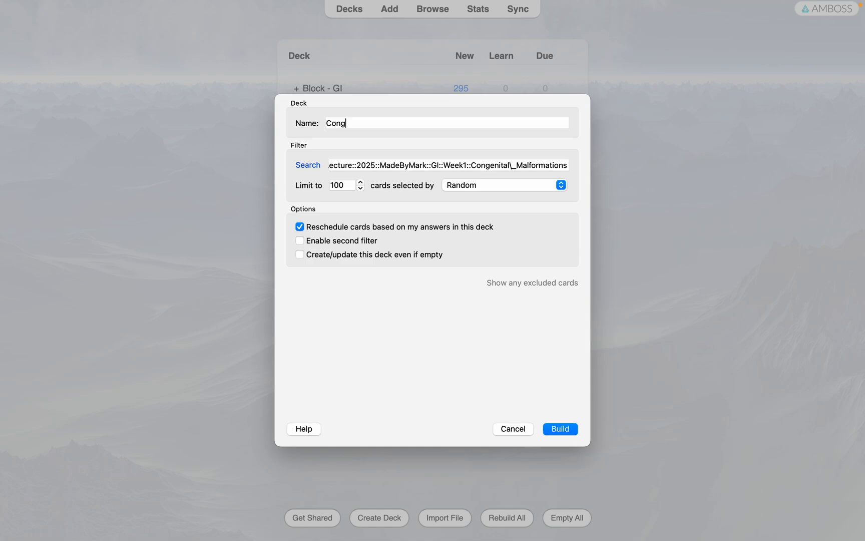
text(enital Malformations)
double_click(338, 185)
text(9999)
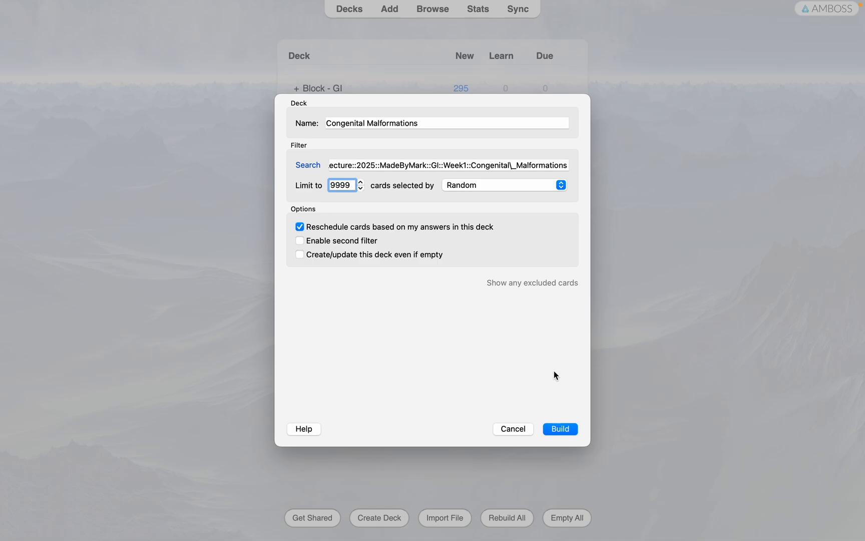
click(565, 428)
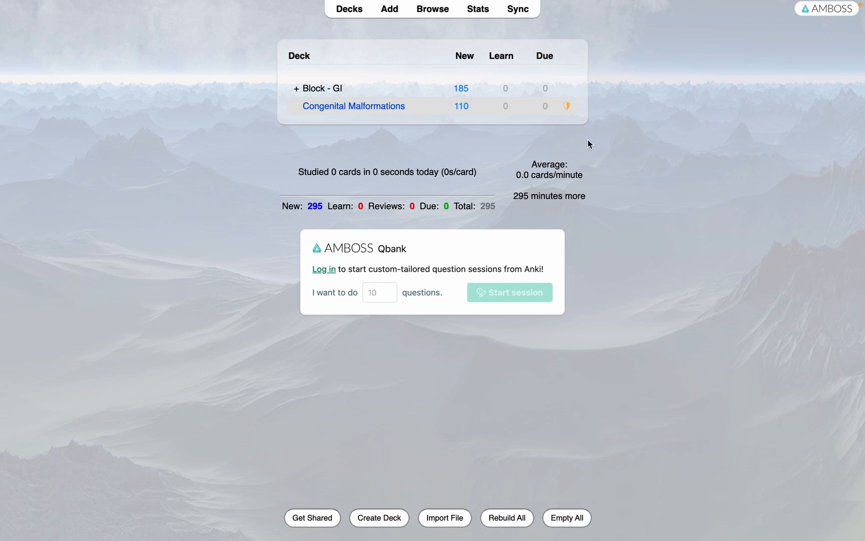
Step: Preview the first study card of the Congenital Malformations deck and return to the deck list
click(371, 108)
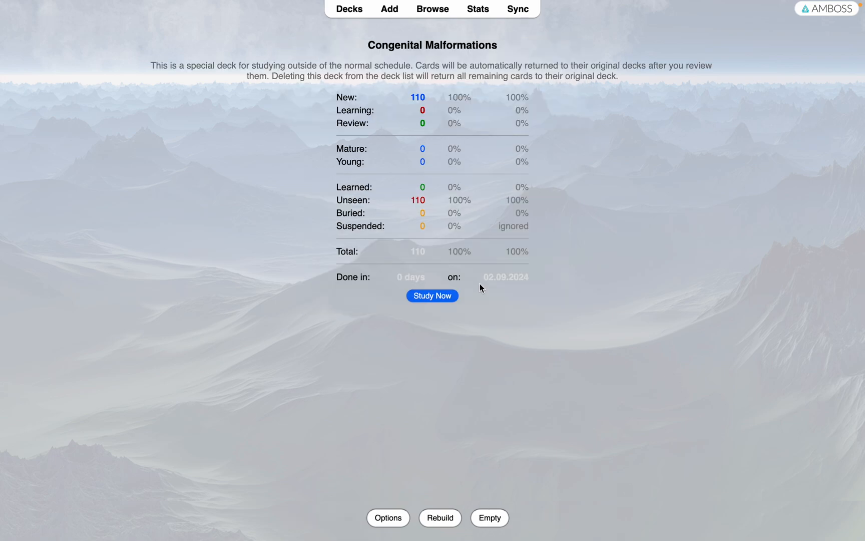
click(431, 295)
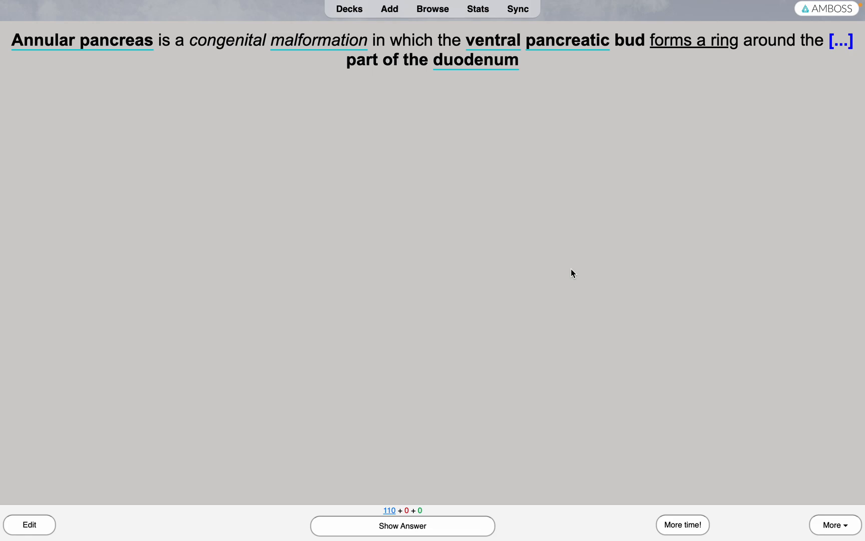
click(351, 11)
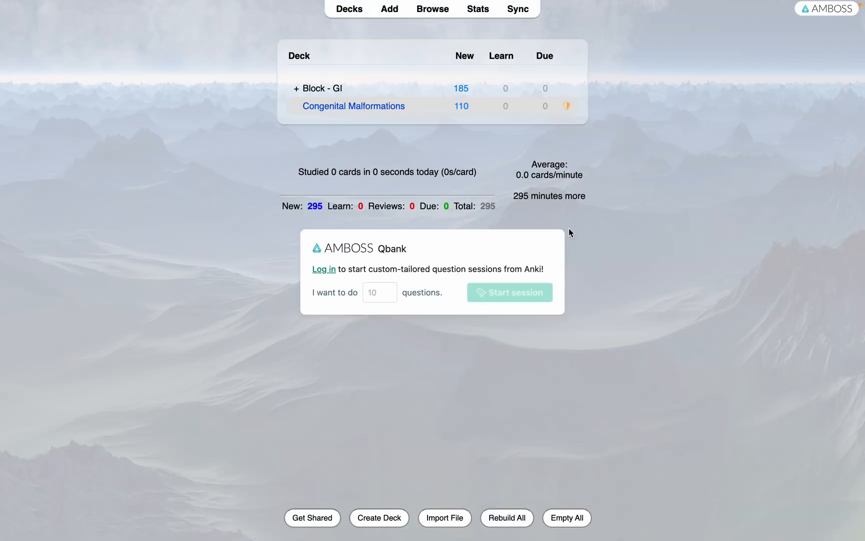
Step: Delete the Congenital Malformations filtered deck so its cards go back to their original deck
click(568, 106)
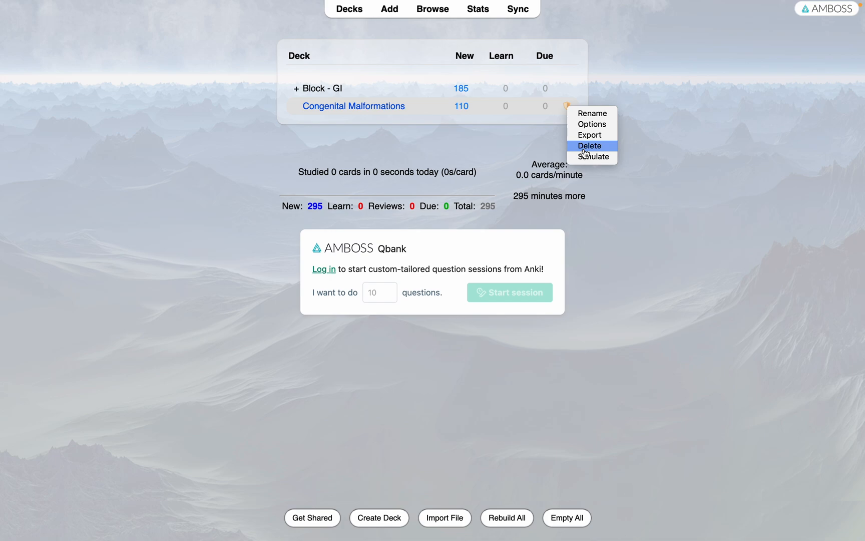
click(388, 132)
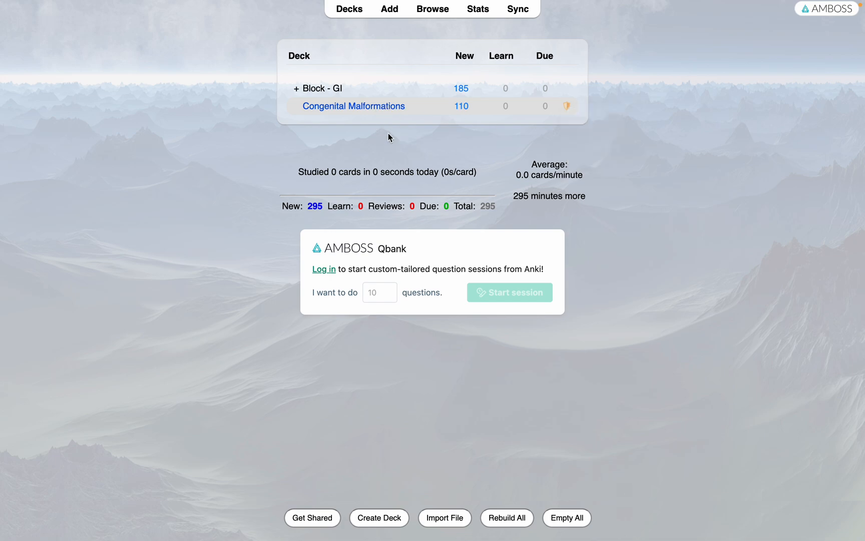
click(567, 105)
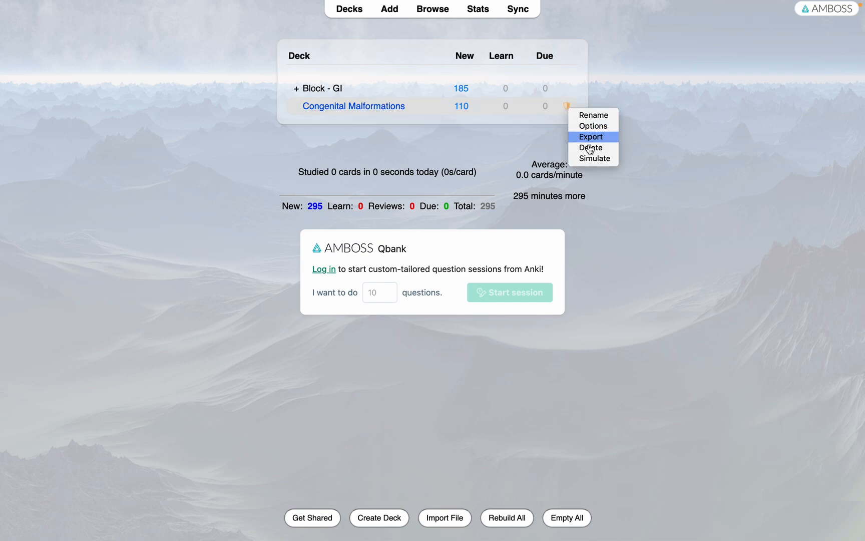
click(591, 146)
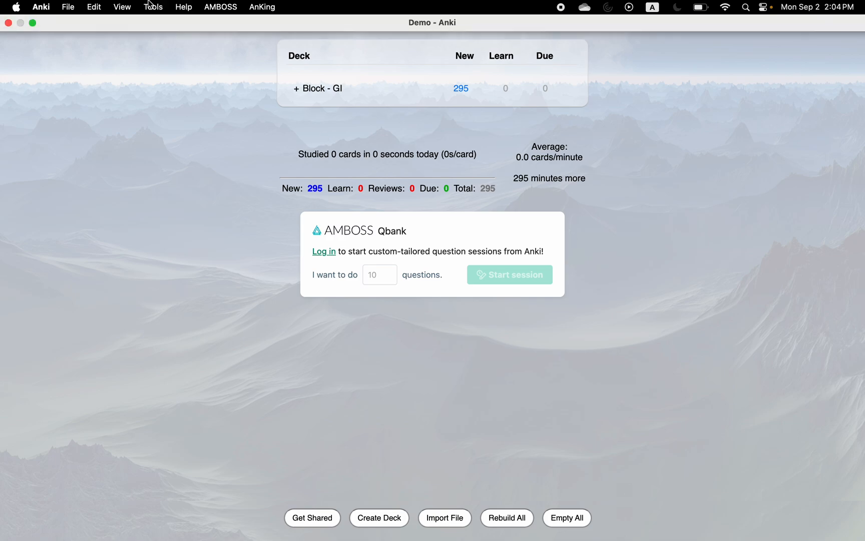
Step: Look through the installed add-ons, highlighting the AMBOSS add-on, Image Editor, Image Occlusion Enhanced and Image Style Editor
click(152, 6)
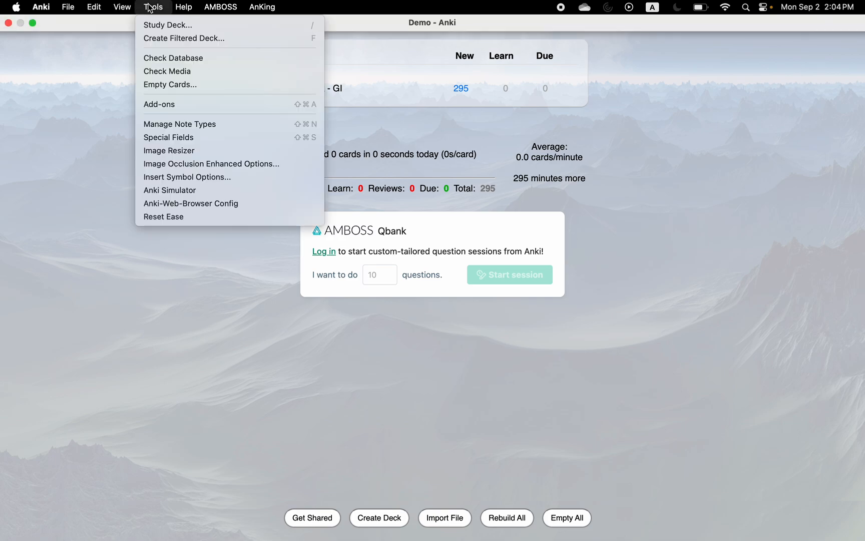
click(176, 105)
scroll(394, 260, down, 6)
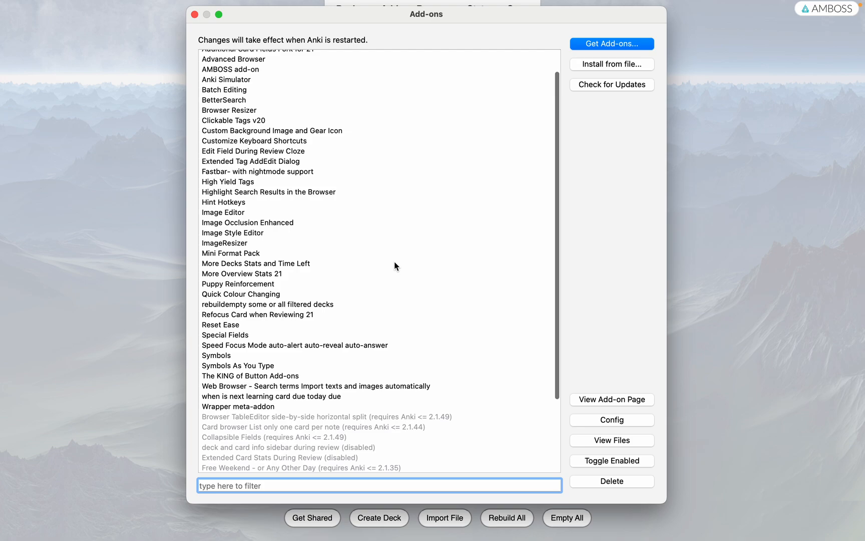
scroll(394, 261, up, 6)
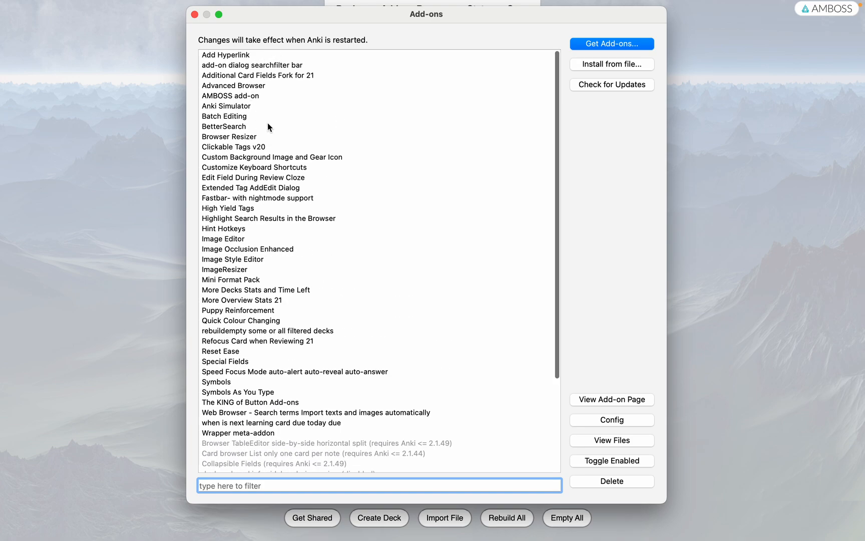
scroll(286, 271, down, 5)
scroll(286, 270, up, 5)
click(256, 96)
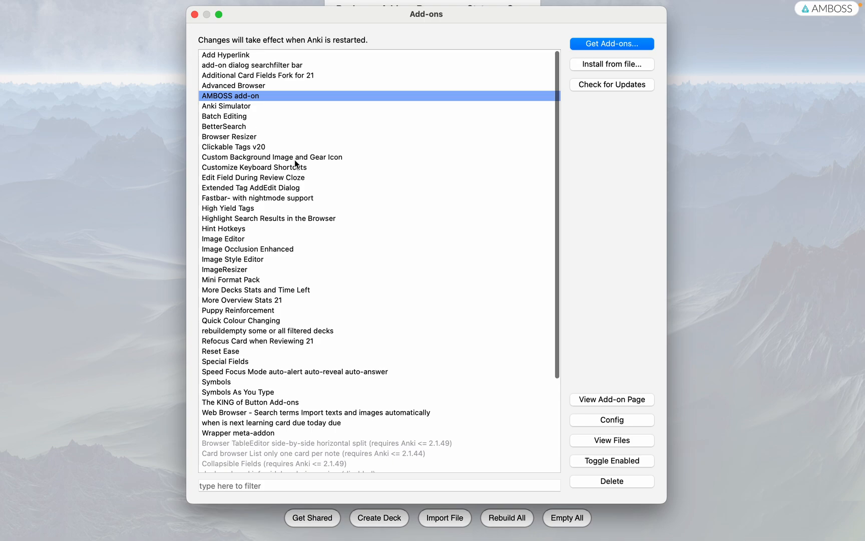
click(234, 249)
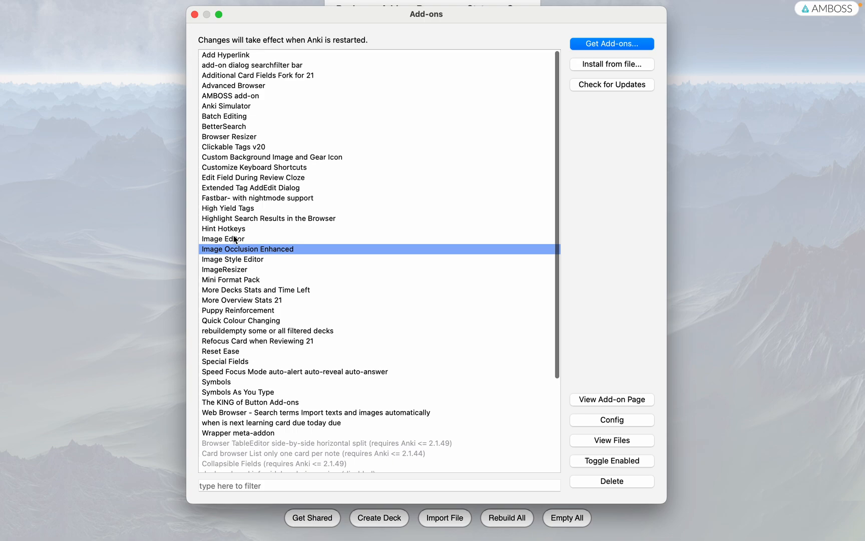
drag(233, 238, 233, 262)
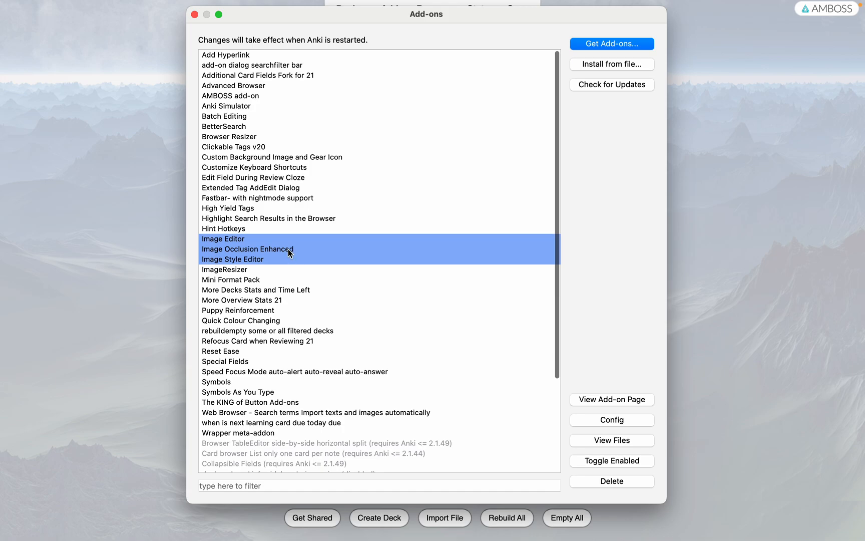
key(ctrl+Right)
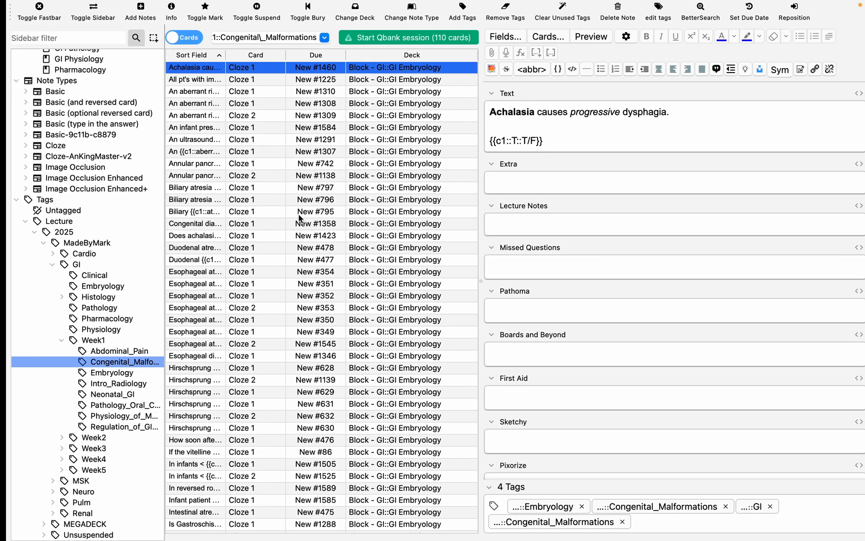
key(ctrl+Right)
key(ctrl+Right)
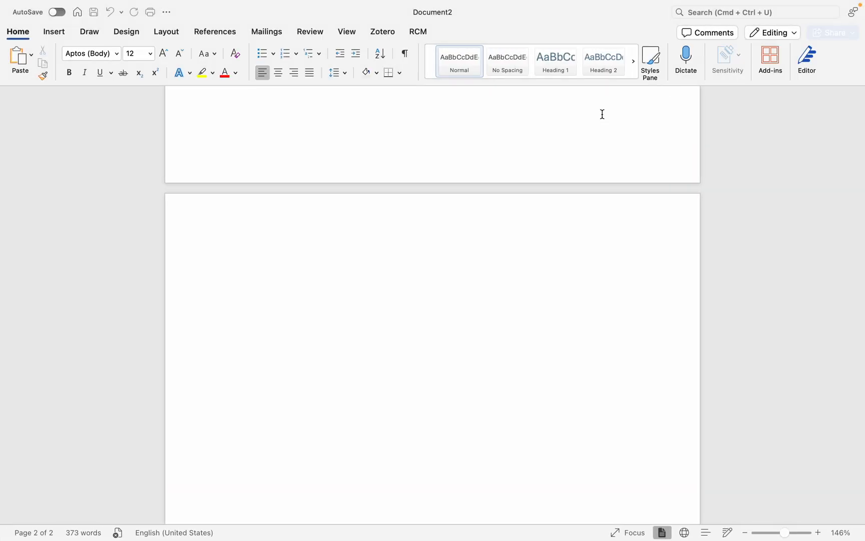
key(ctrl+Left)
key(ctrl+Left)
key(ctrl+Left)
Step: Switch to Chrome, search for "anki add on image occlusion enhanced" in a new tab and open the AnkiWeb result Image Occlusion Enhanced
key(ctrl+Left)
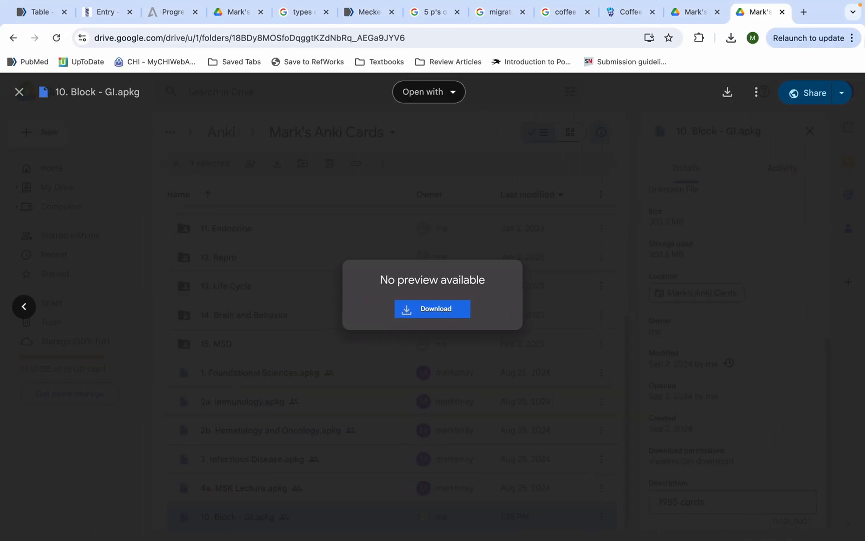
click(804, 11)
text(anki)
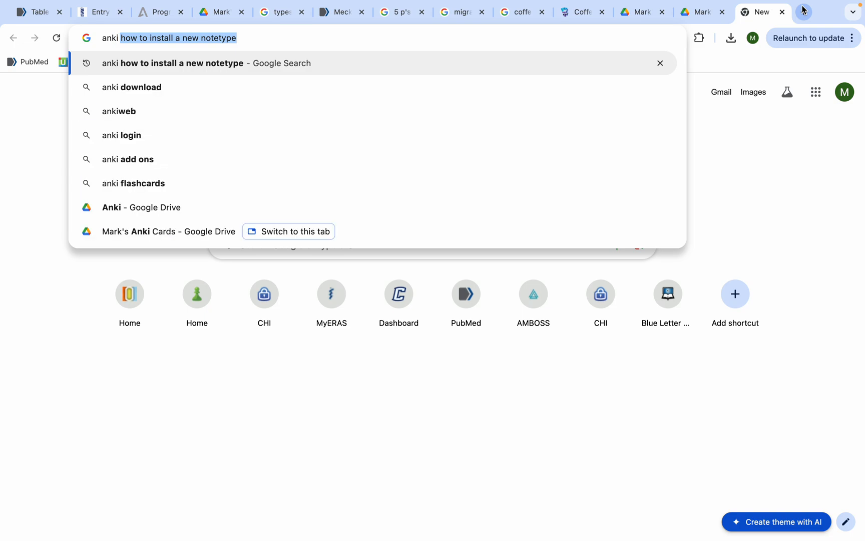
text( add on image )
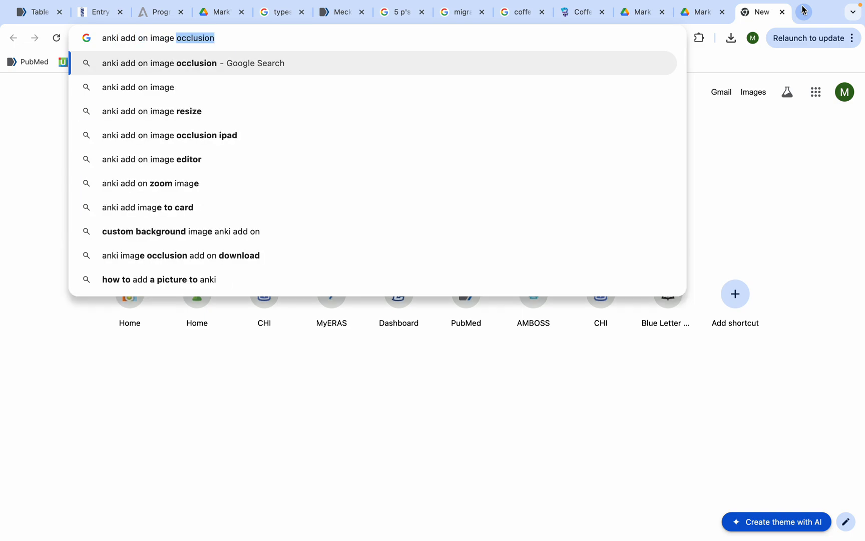
text(occlusion enhanced)
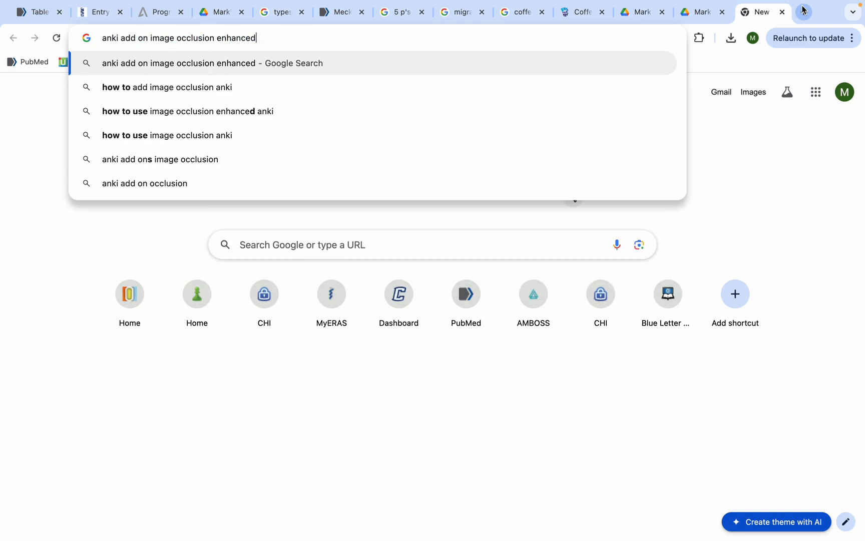
key(Return)
click(231, 238)
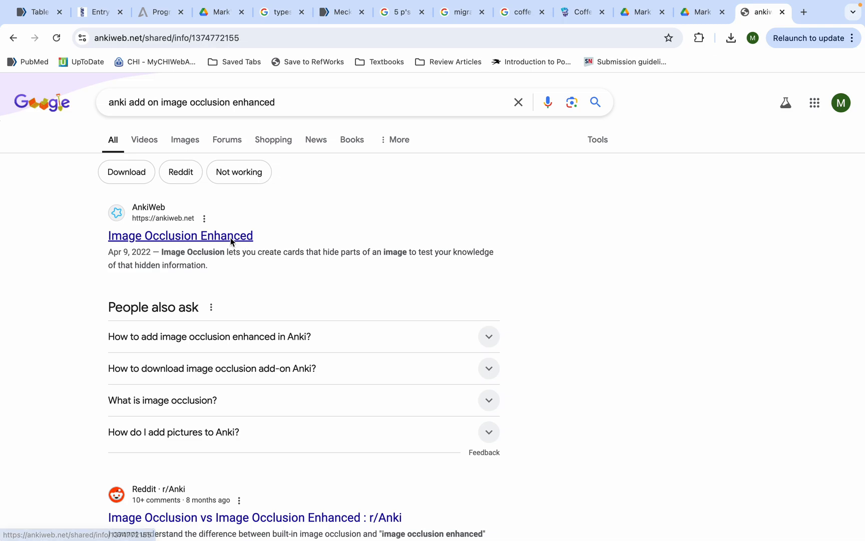
scroll(160, 323, down, 3)
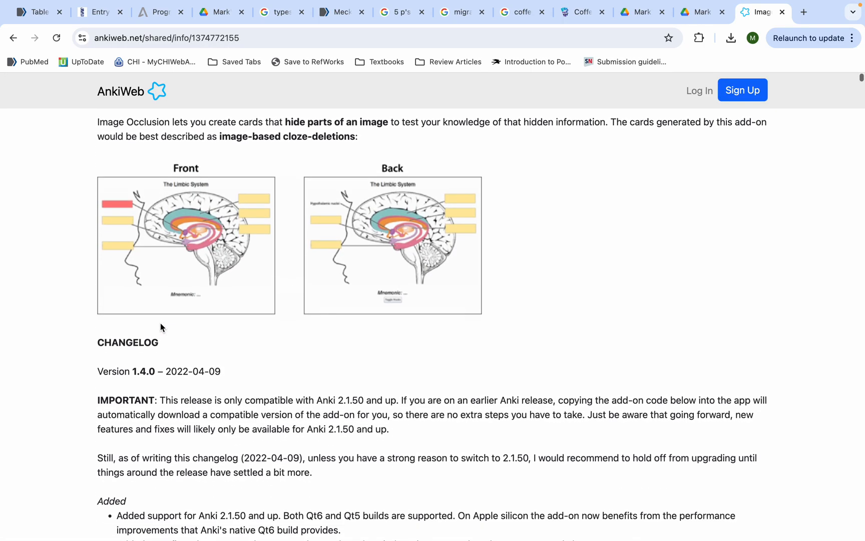
scroll(69, 340, down, 7)
scroll(70, 339, down, 15)
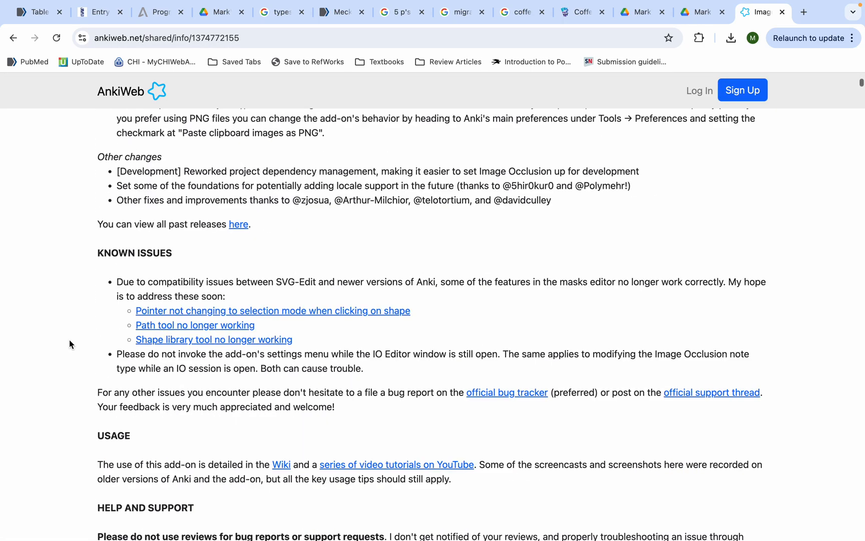
scroll(69, 339, up, 5)
scroll(69, 340, up, 3)
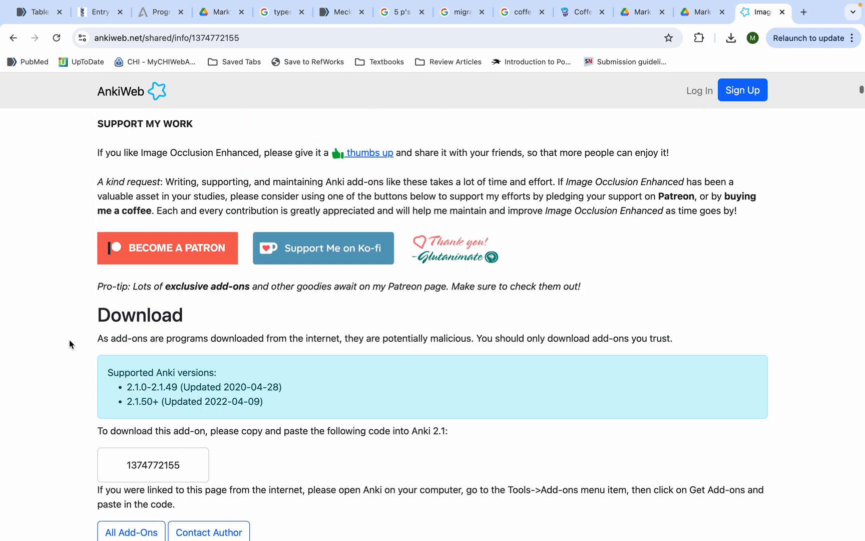
double_click(151, 376)
key(super+c)
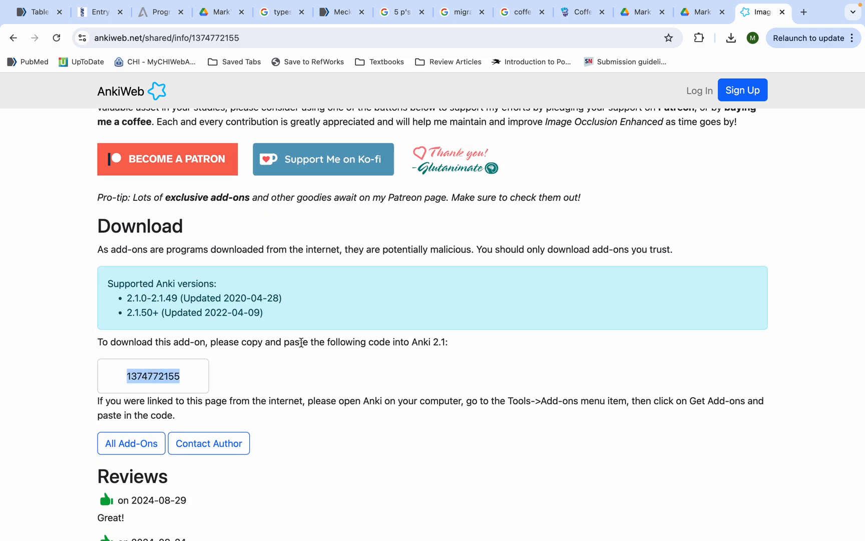
key(super+Tab)
key(super+shift+a)
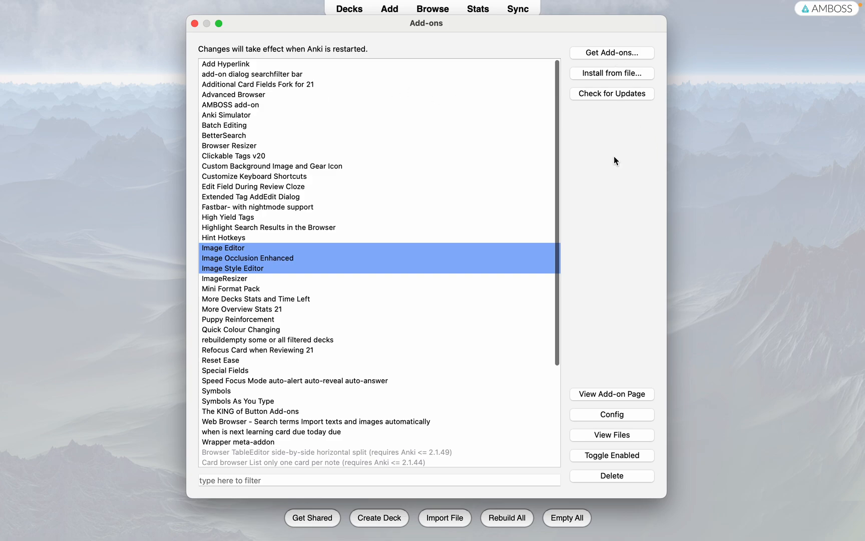
click(614, 52)
key(super+v)
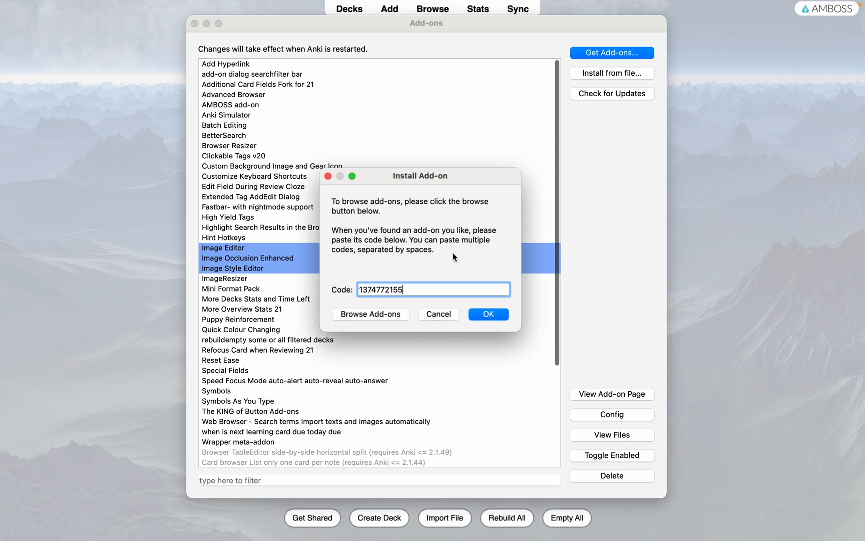
click(481, 314)
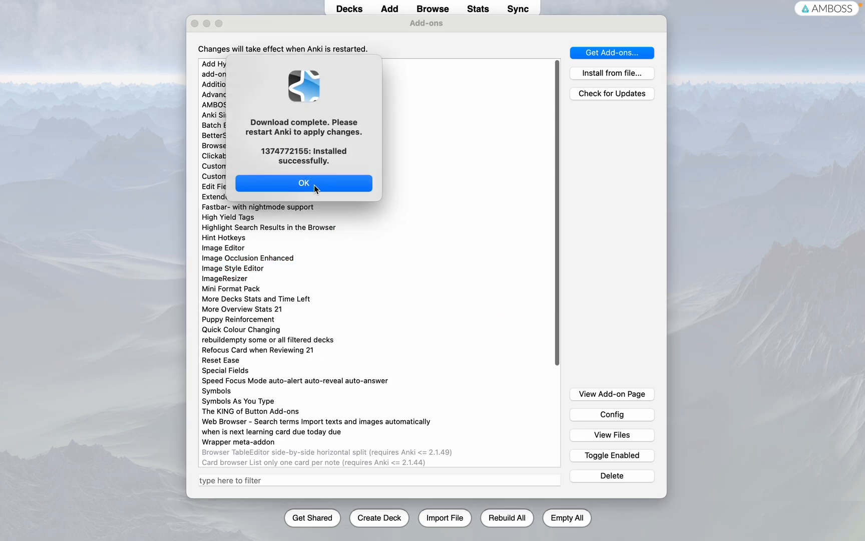
click(313, 184)
click(195, 24)
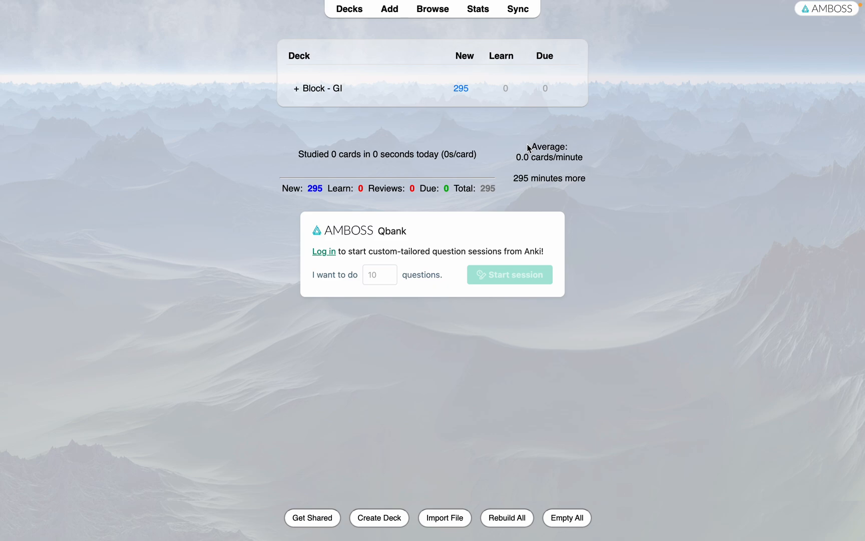
Step: Open the window for adding a new note
click(390, 9)
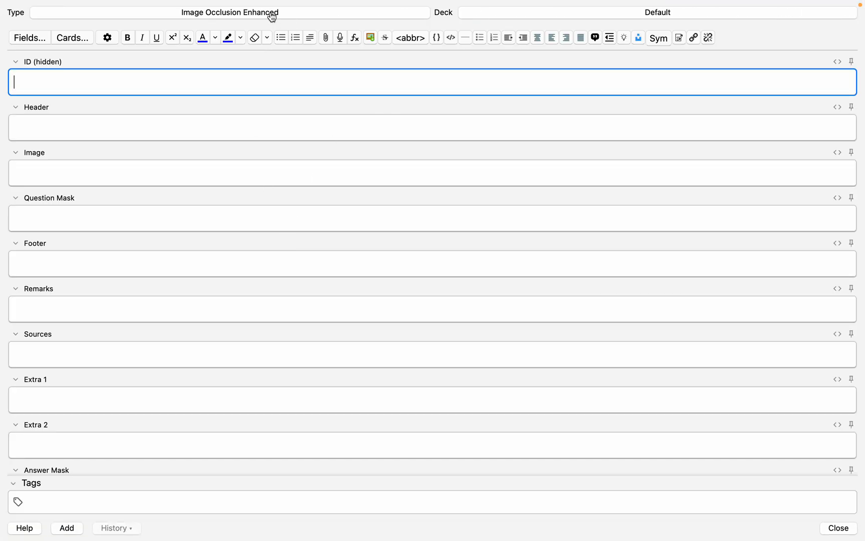
right_click(236, 87)
click(261, 114)
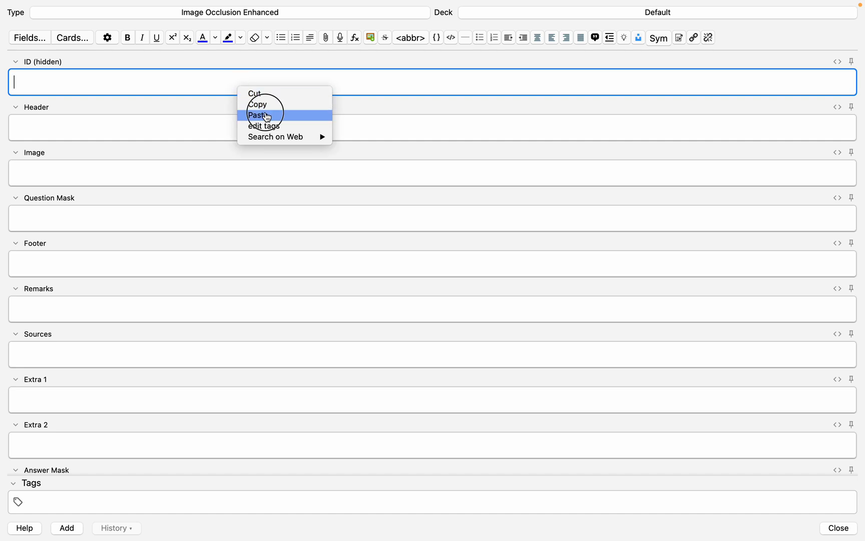
key(BackSpace)
key(BackSpace)
key(BackSpace)
key(BackSpace)
key(BackSpace)
key(BackSpace)
key(BackSpace)
key(BackSpace)
key(BackSpace)
key(BackSpace)
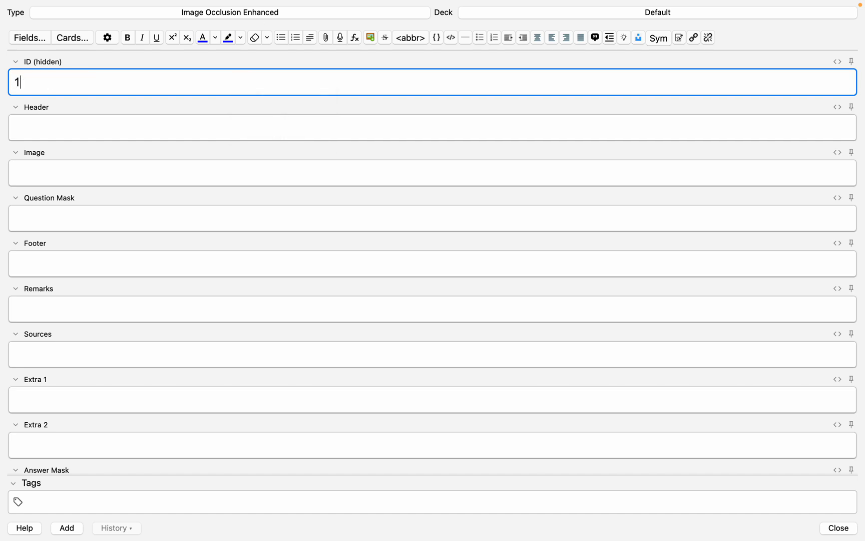
click(640, 15)
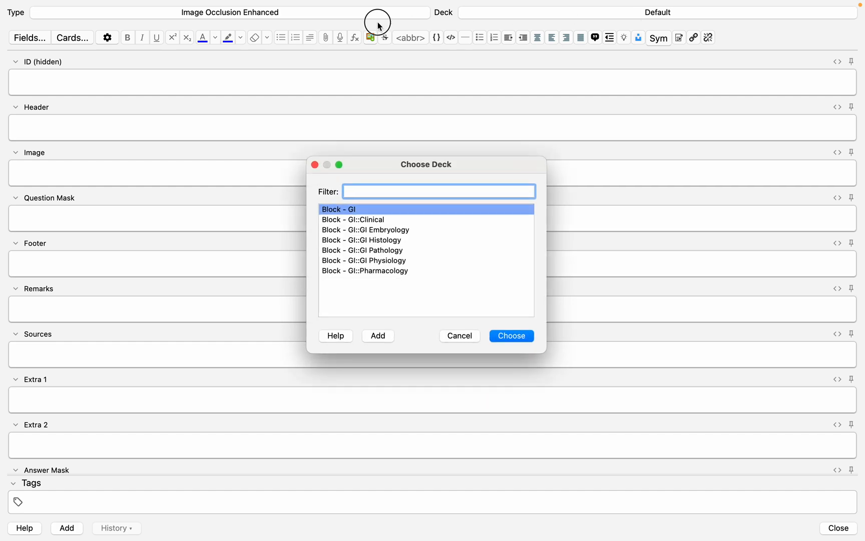
click(460, 336)
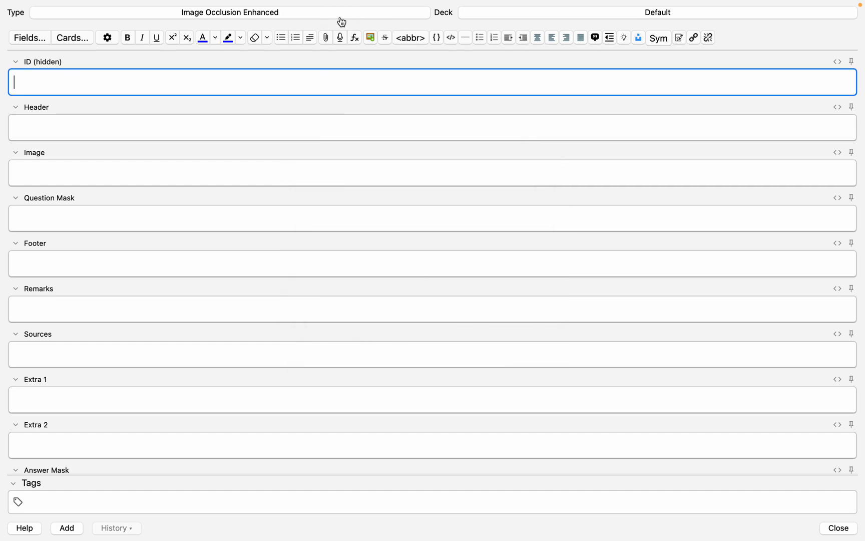
Step: Set the new note's type to Cloze-AnKingMaster-v2 and its deck to Block - GI::Clinical
click(324, 15)
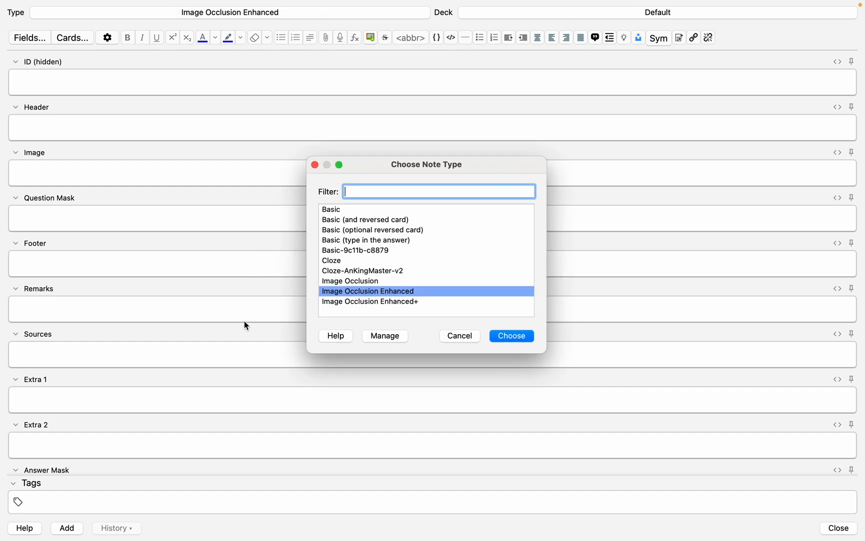
click(387, 271)
click(500, 336)
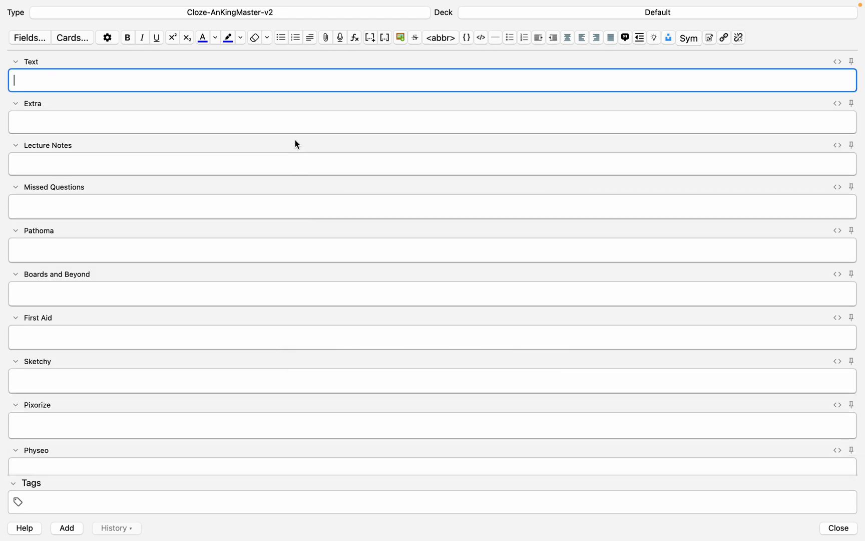
click(546, 20)
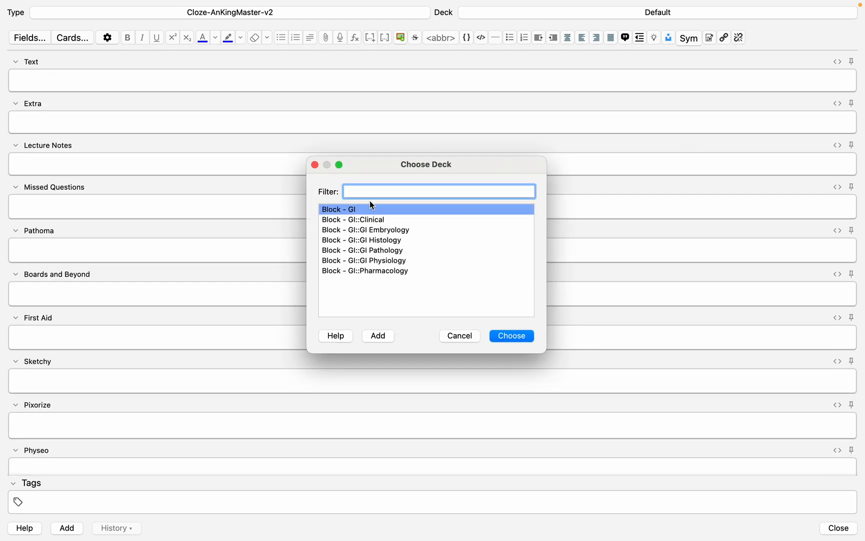
click(364, 219)
click(507, 336)
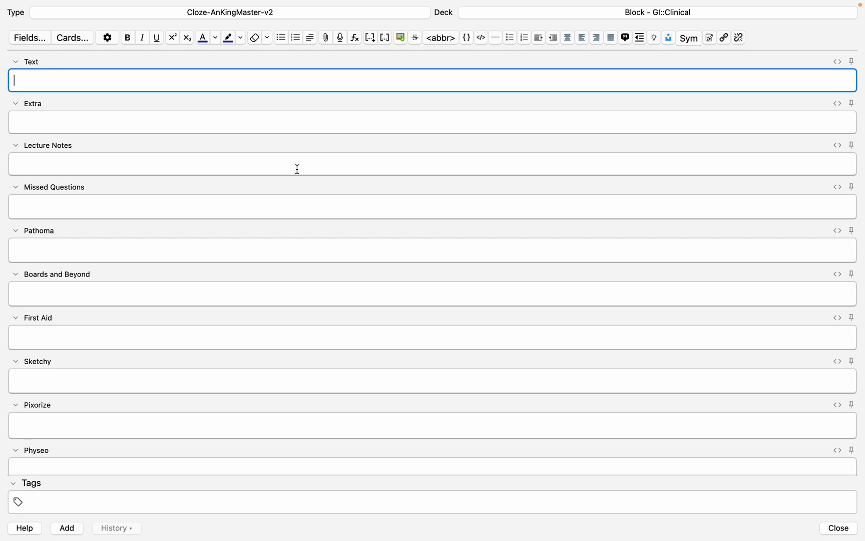
Step: Write "{{c1::Meckel}} diverticulum is a true diverticulum." in the Text field and add the note
key(super+shift+c)
text(Meckel)
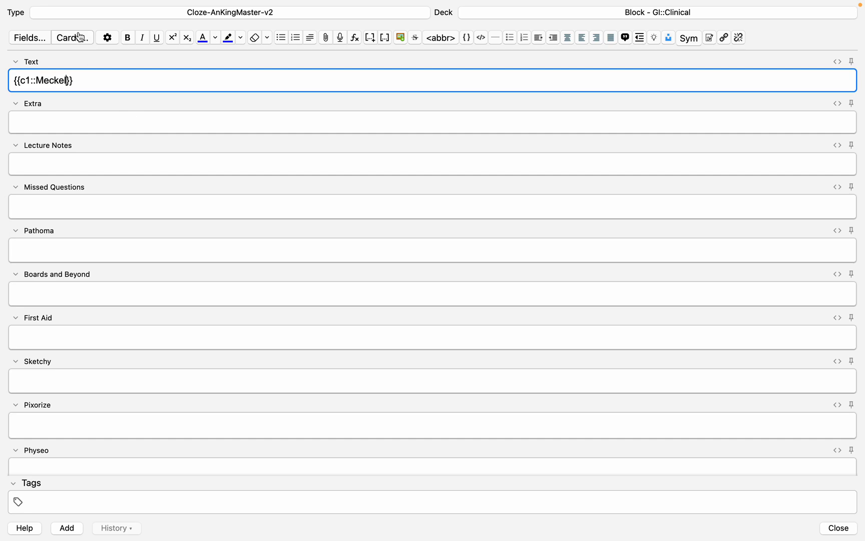
click(133, 81)
text(diverticulu)
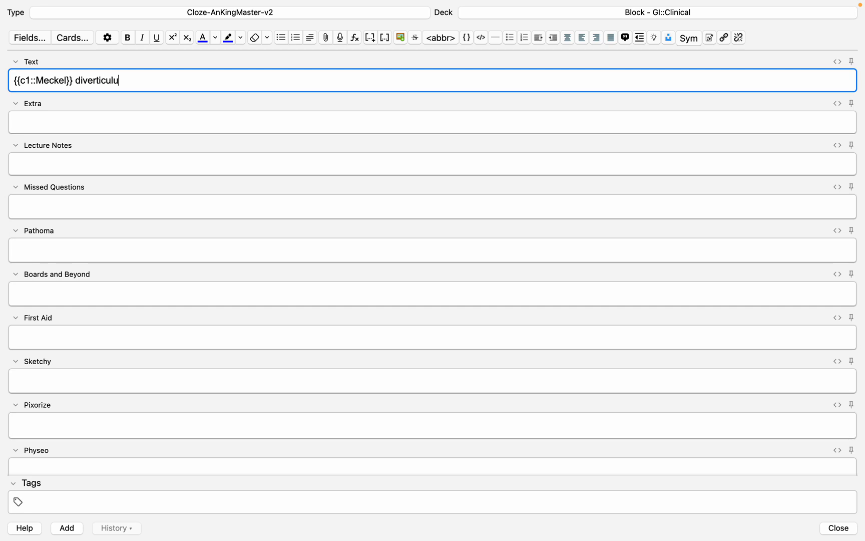
text(m is a true diverticulum.)
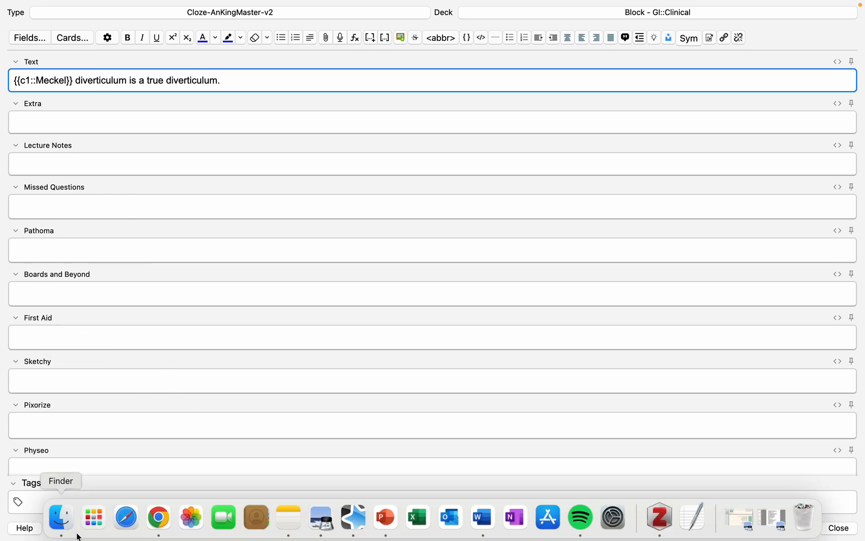
click(67, 528)
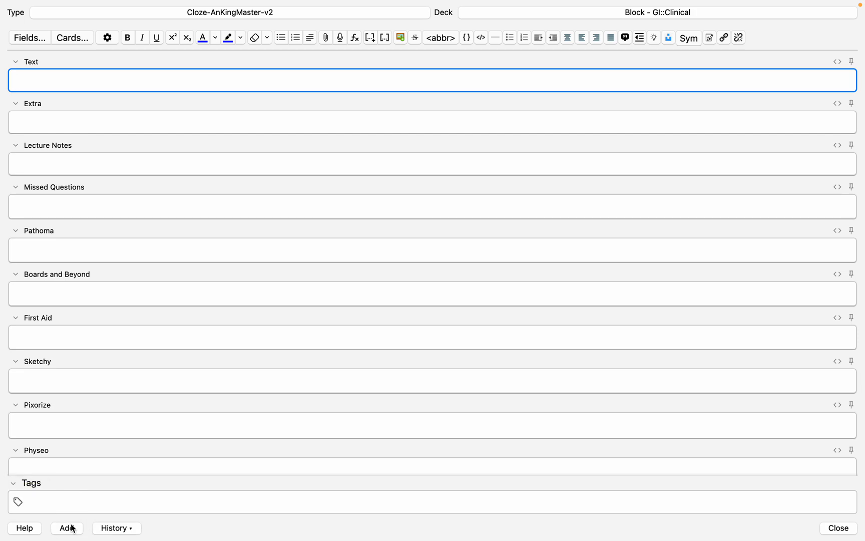
Step: Close the note window, start studying the Block - GI deck and examine the front of the new cloze card
click(9, 22)
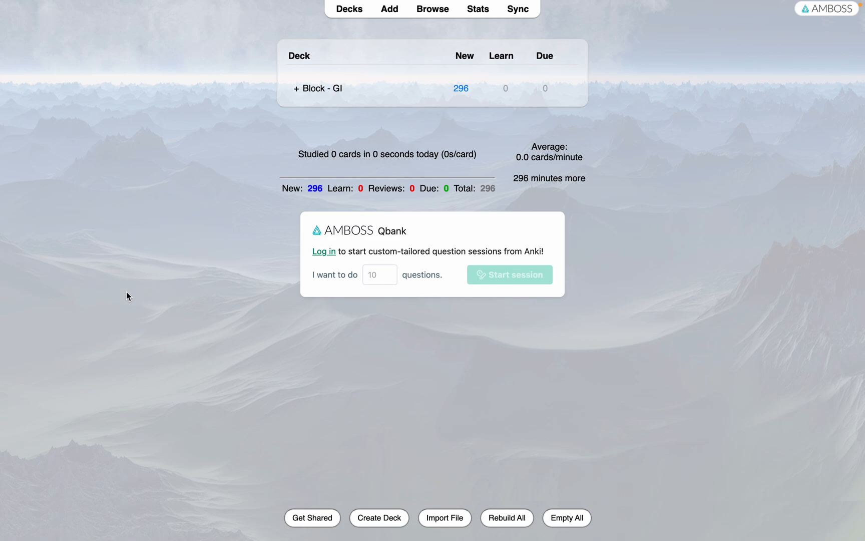
click(323, 88)
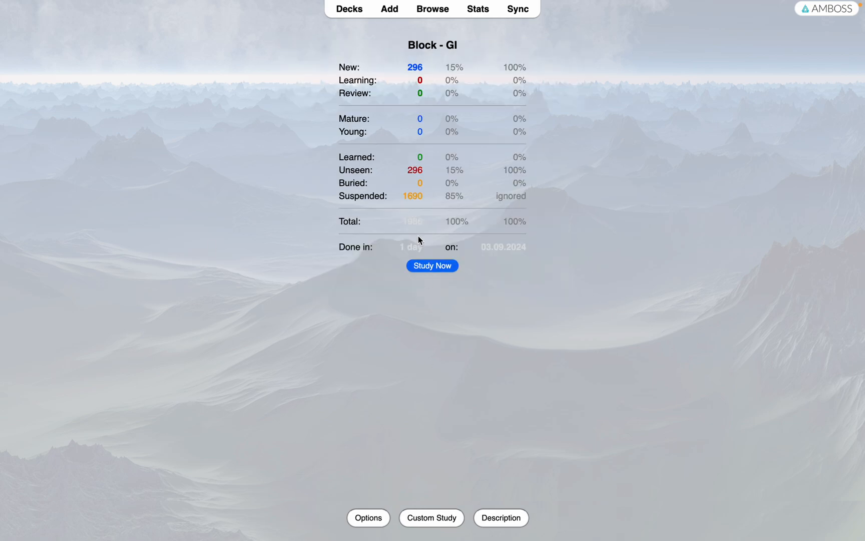
click(433, 266)
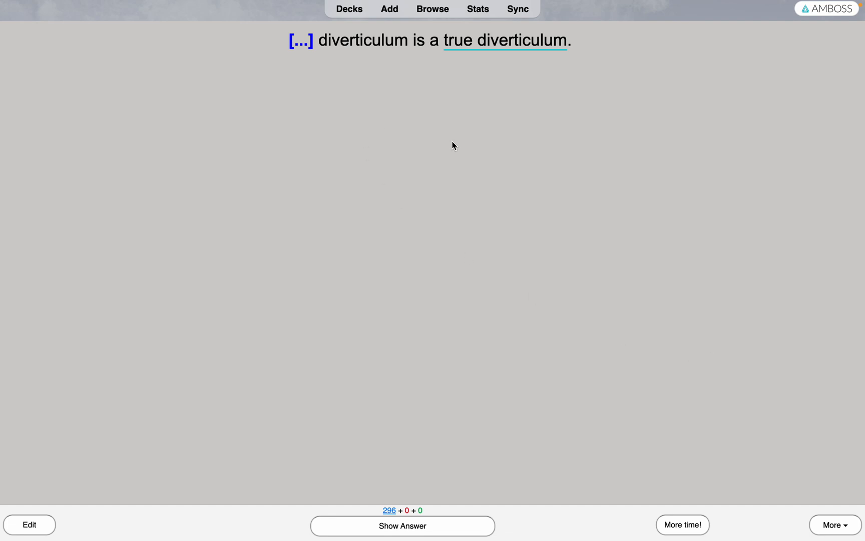
drag(319, 47, 691, 61)
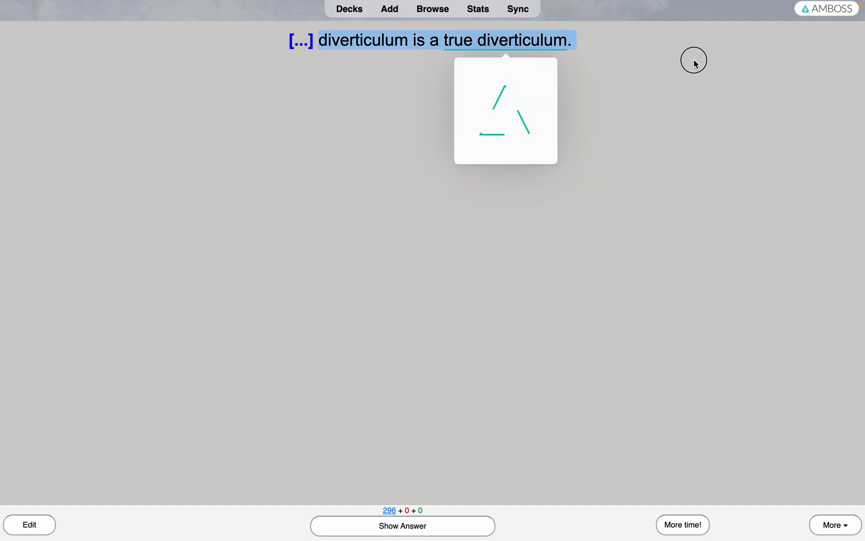
click(687, 70)
drag(238, 52, 471, 71)
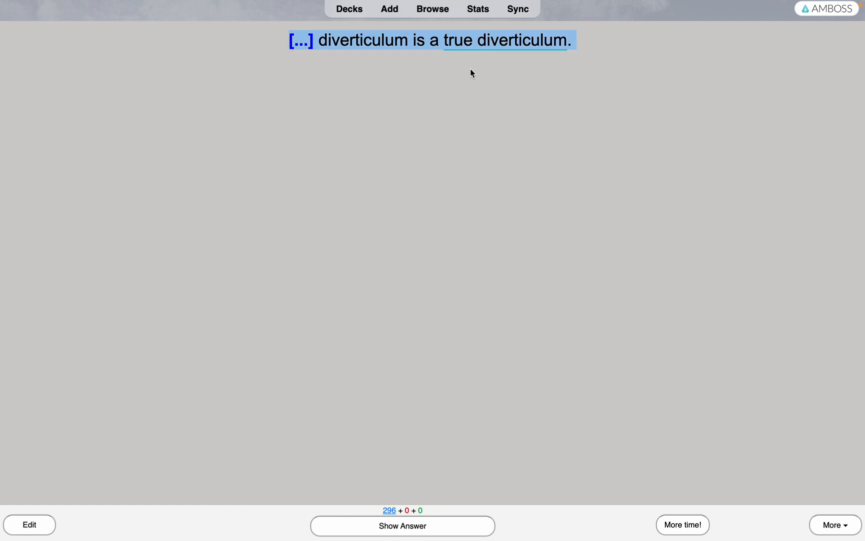
click(437, 145)
Step: Edit the current card to add the hint "which GI diverticulum?" after Meckel inside the cloze, then close the editor
key(e)
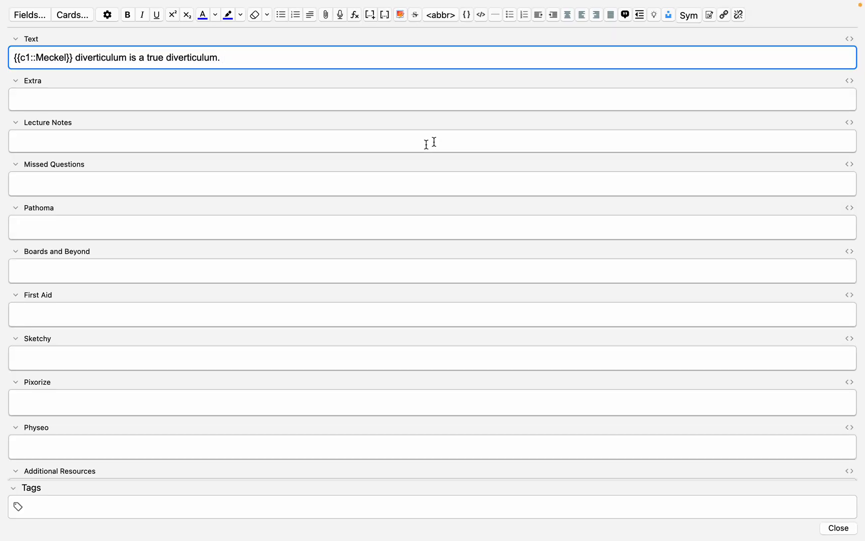
click(64, 57)
text(::)
text(which GI diverticu)
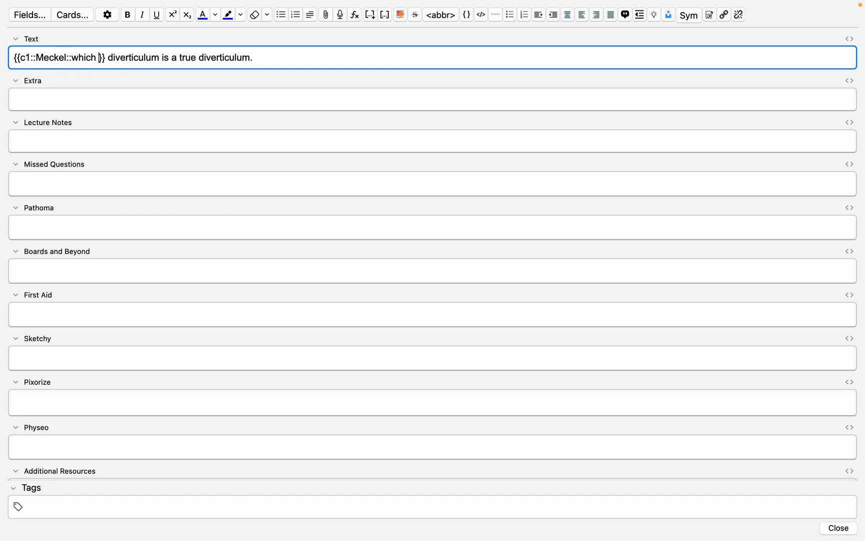
text(lum?)
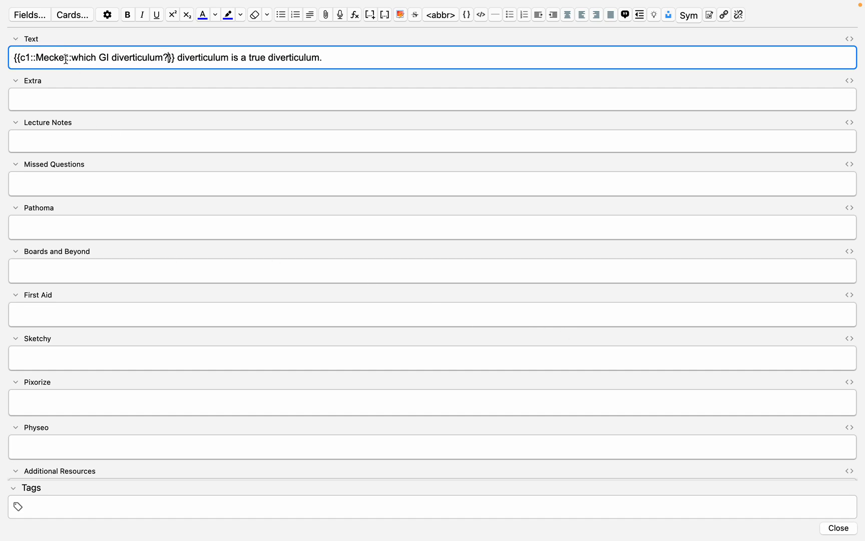
drag(67, 57, 140, 67)
click(830, 530)
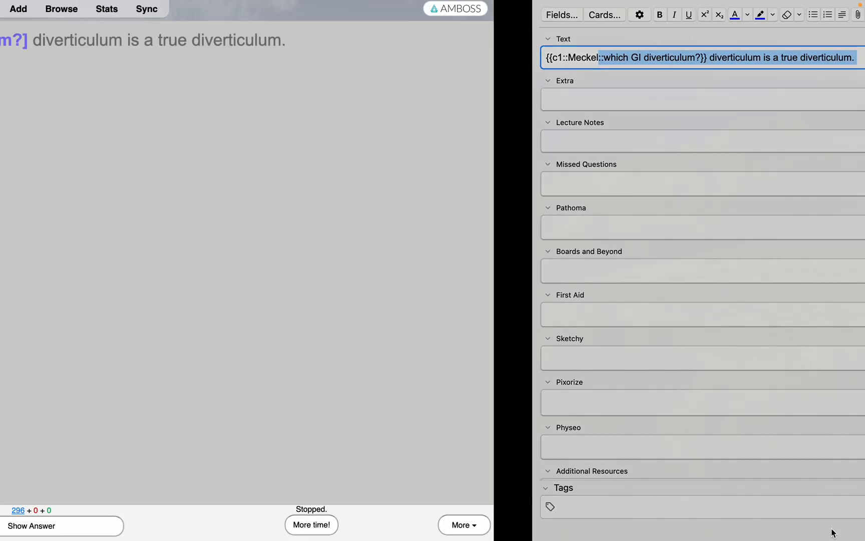
Step: Review the hint and sentence on the card's front and return to the deck list
drag(217, 43, 701, 43)
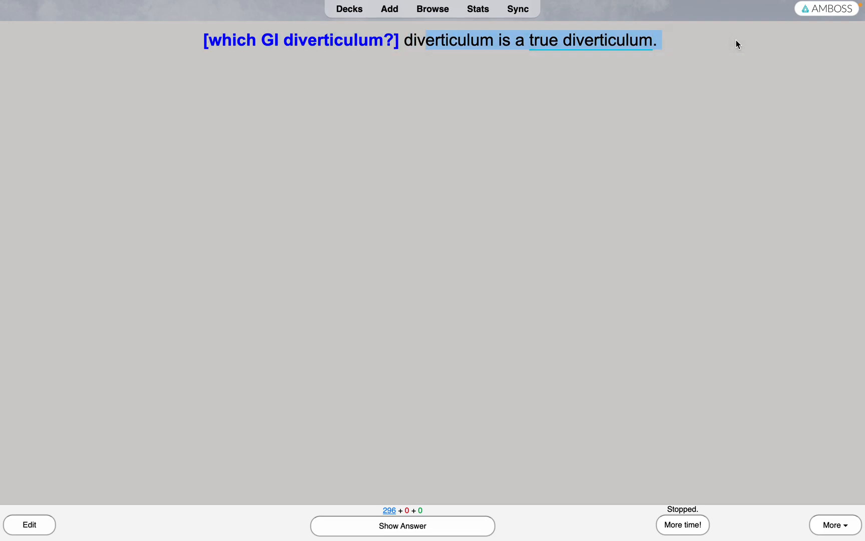
click(736, 50)
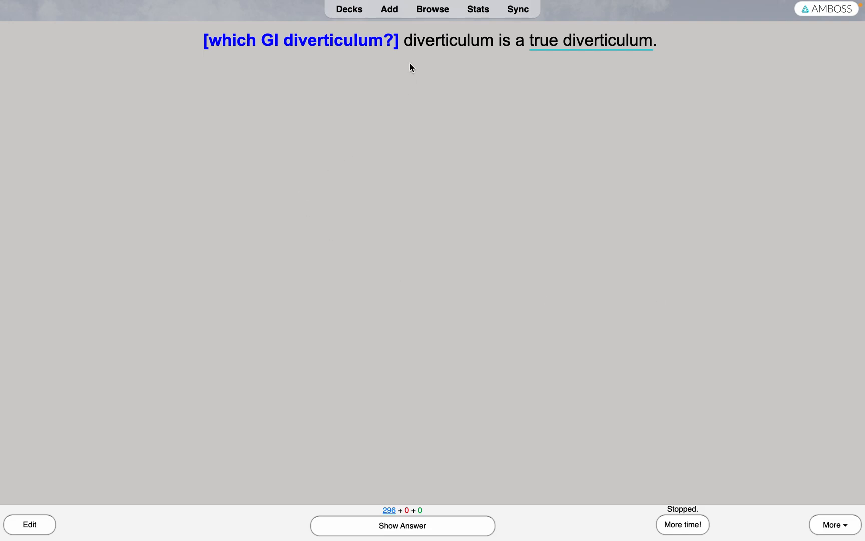
click(354, 19)
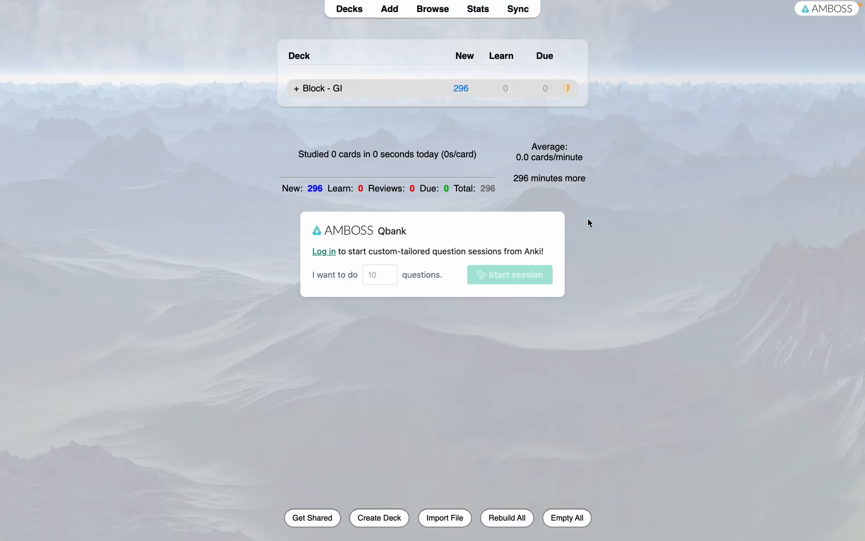